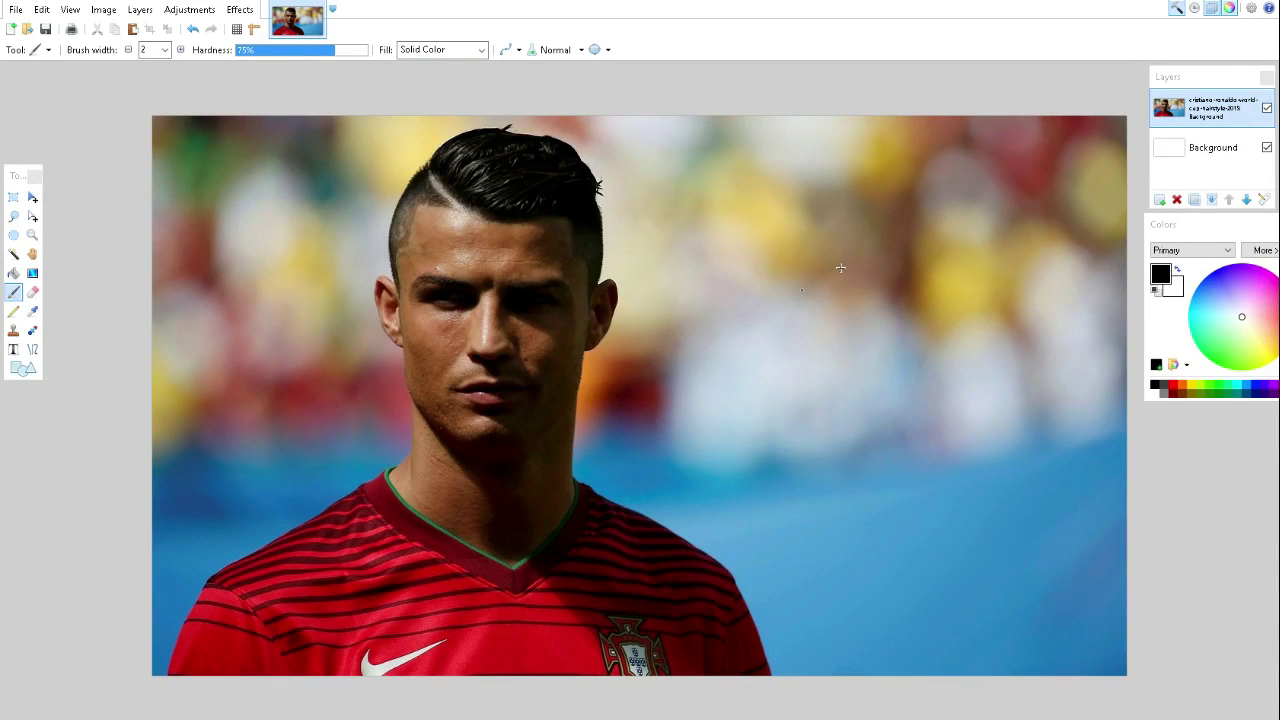
Step: On a new layer, trace the neck, jaw and ear outline with black curves
click(1162, 202)
key(o)
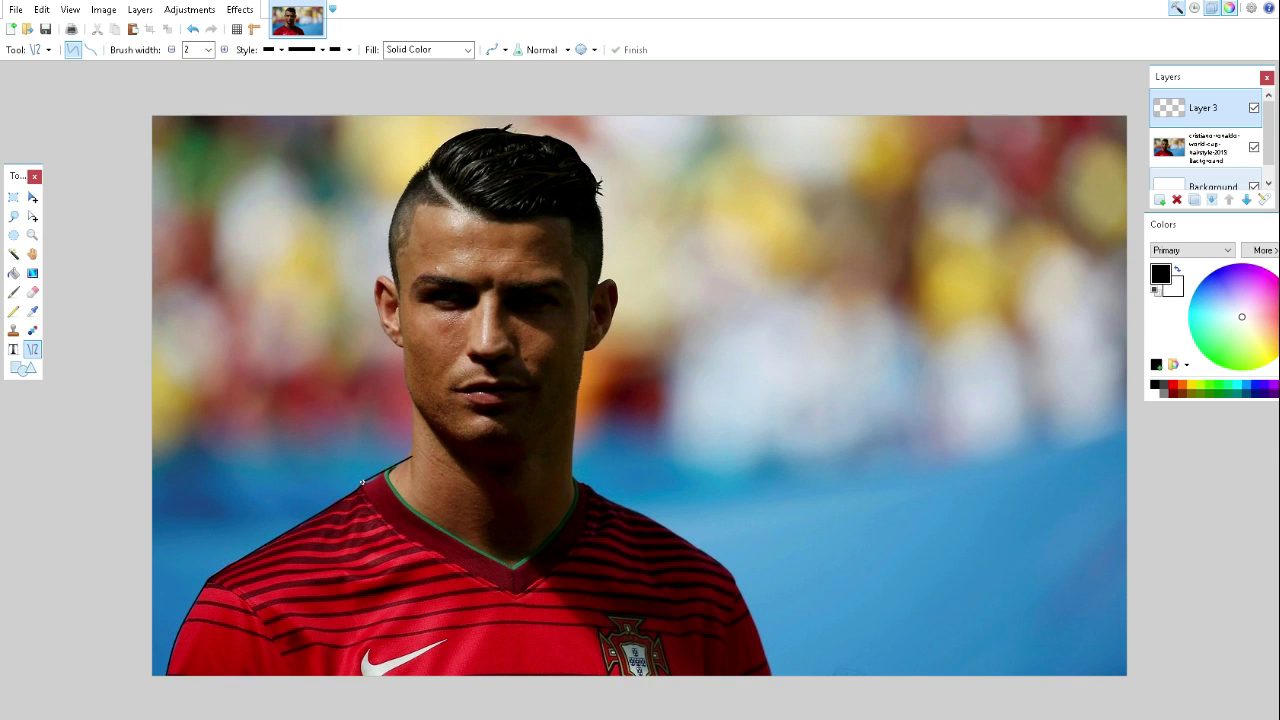
scroll(410, 457, up, 3)
mouse_move(291, 446)
mouse_down()
mouse_move(298, 316)
mouse_move(275, 186)
mouse_up()
scroll(275, 186, up, 3)
drag(276, 371, 204, 192)
drag(256, 323, 233, 323)
scroll(260, 215, up, 5)
drag(256, 480, 258, 280)
drag(252, 380, 243, 345)
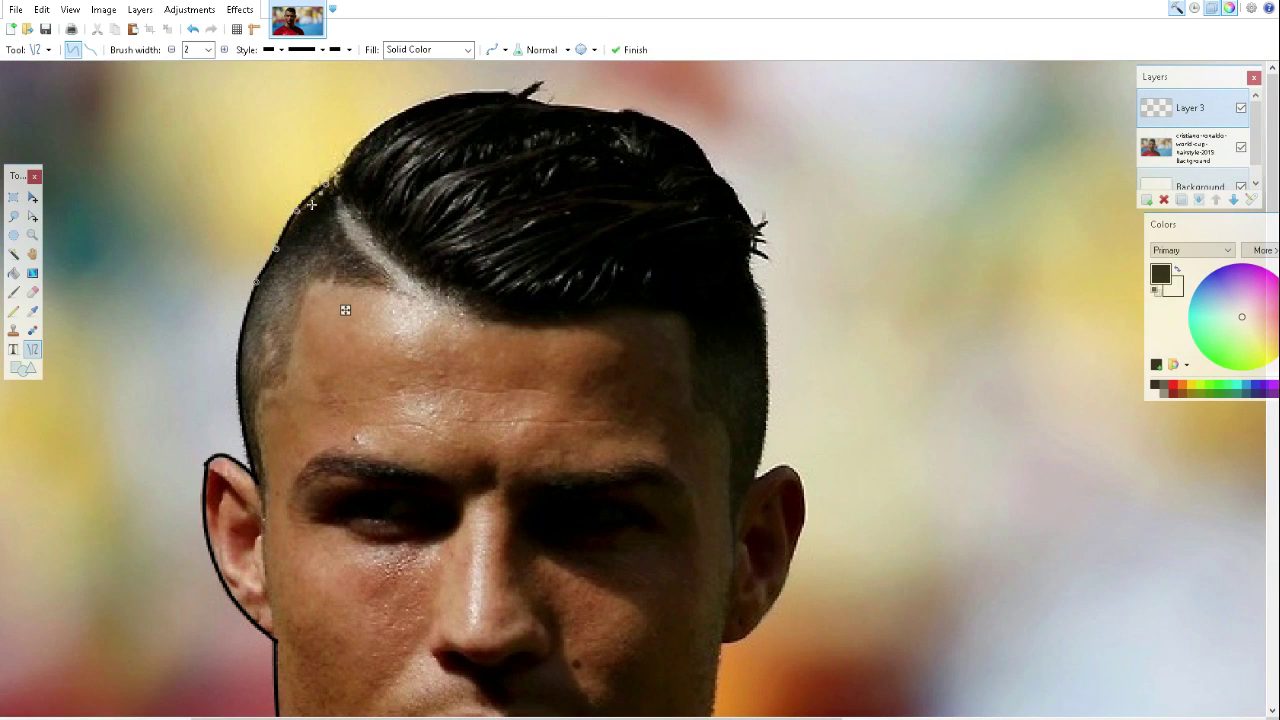
Step: Trace the side of the head and the hair outline over the top and right side
drag(322, 186, 446, 101)
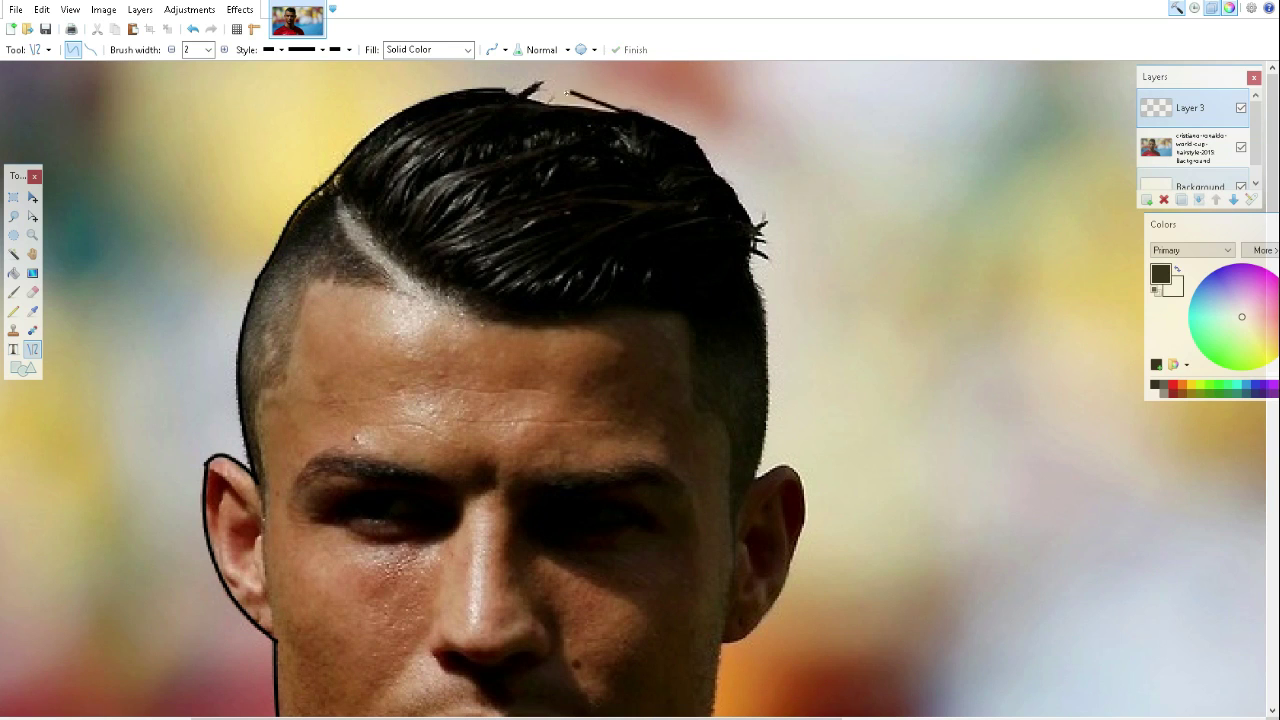
drag(540, 103, 608, 111)
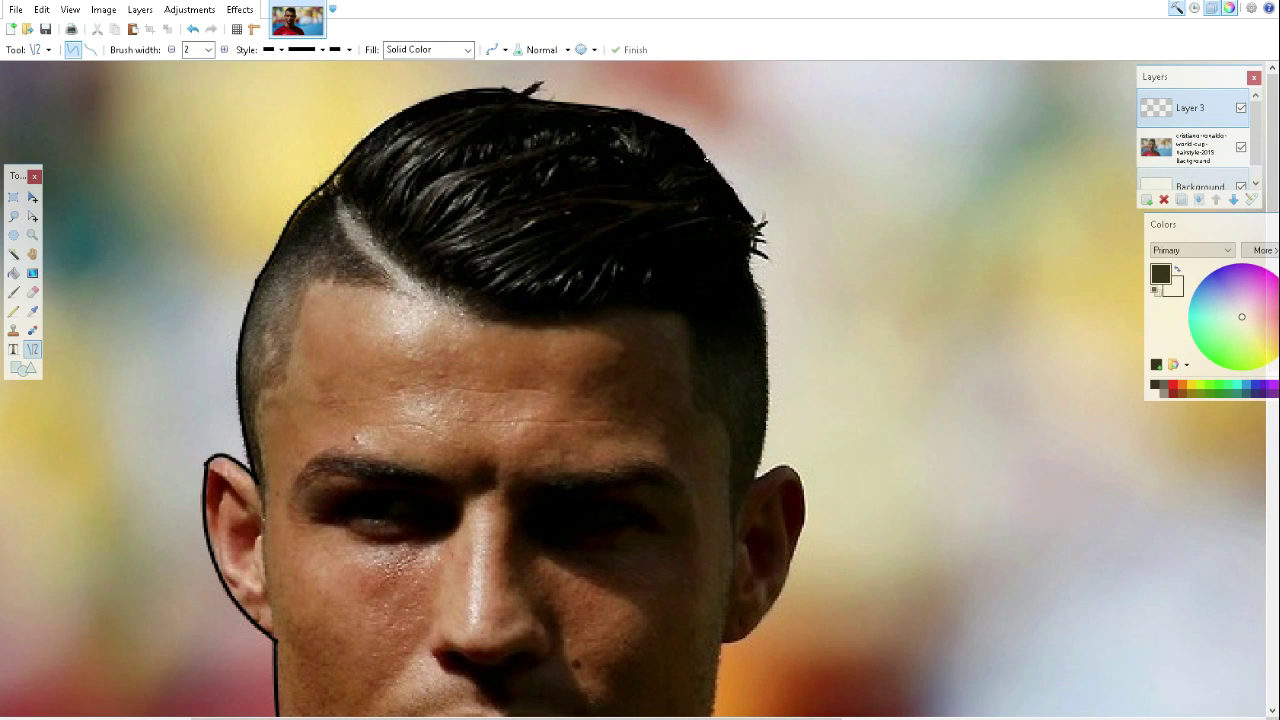
drag(770, 321, 767, 364)
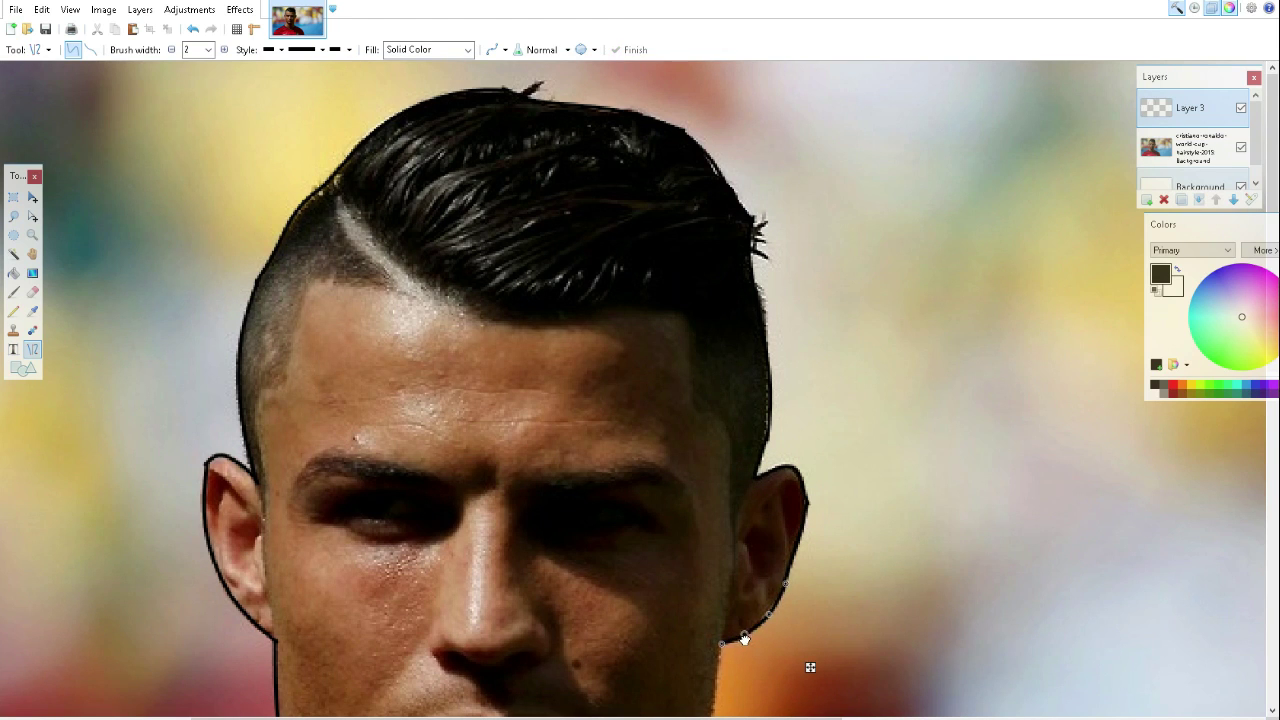
scroll(744, 638, down, 3)
drag(722, 278, 632, 468)
drag(662, 405, 676, 420)
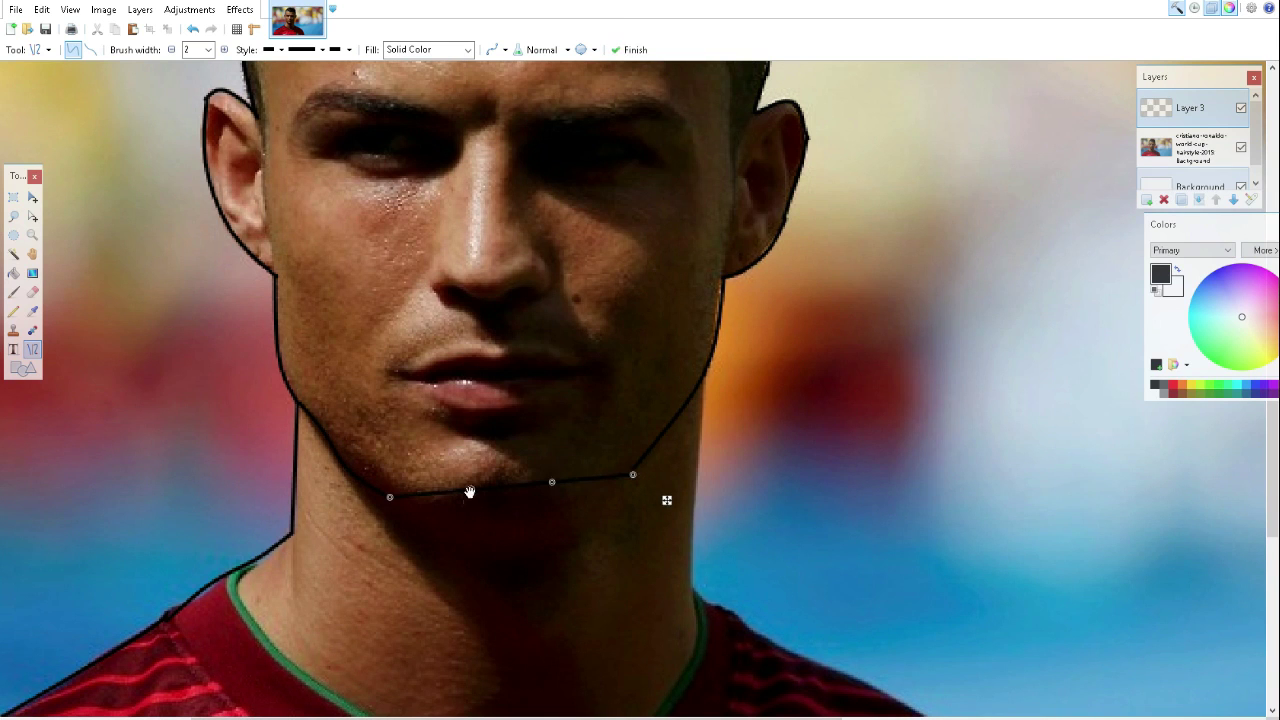
scroll(624, 480, down, 2)
Step: Draw thin lines down the side of the neck
drag(294, 346, 294, 468)
text(1)
drag(250, 388, 282, 473)
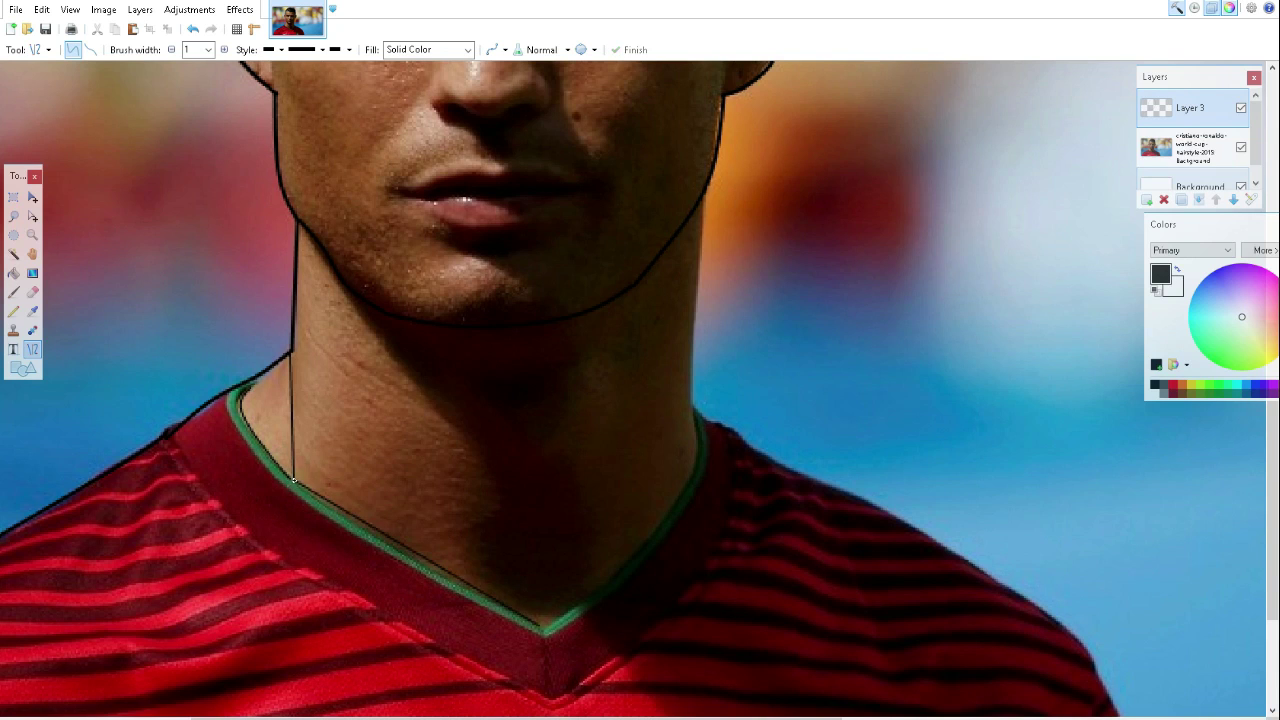
text(2)
Step: Trace and bend the right and left sides of the V-neck collar
drag(693, 415, 540, 626)
drag(591, 556, 604, 580)
drag(642, 485, 678, 514)
drag(228, 398, 543, 636)
drag(410, 540, 420, 568)
drag(300, 480, 289, 490)
Step: Trace the outer right collar edge and the lower edge of the collar band
drag(700, 415, 600, 563)
drag(651, 491, 697, 491)
drag(600, 563, 547, 636)
drag(175, 440, 550, 695)
drag(425, 610, 411, 628)
drag(300, 525, 266, 548)
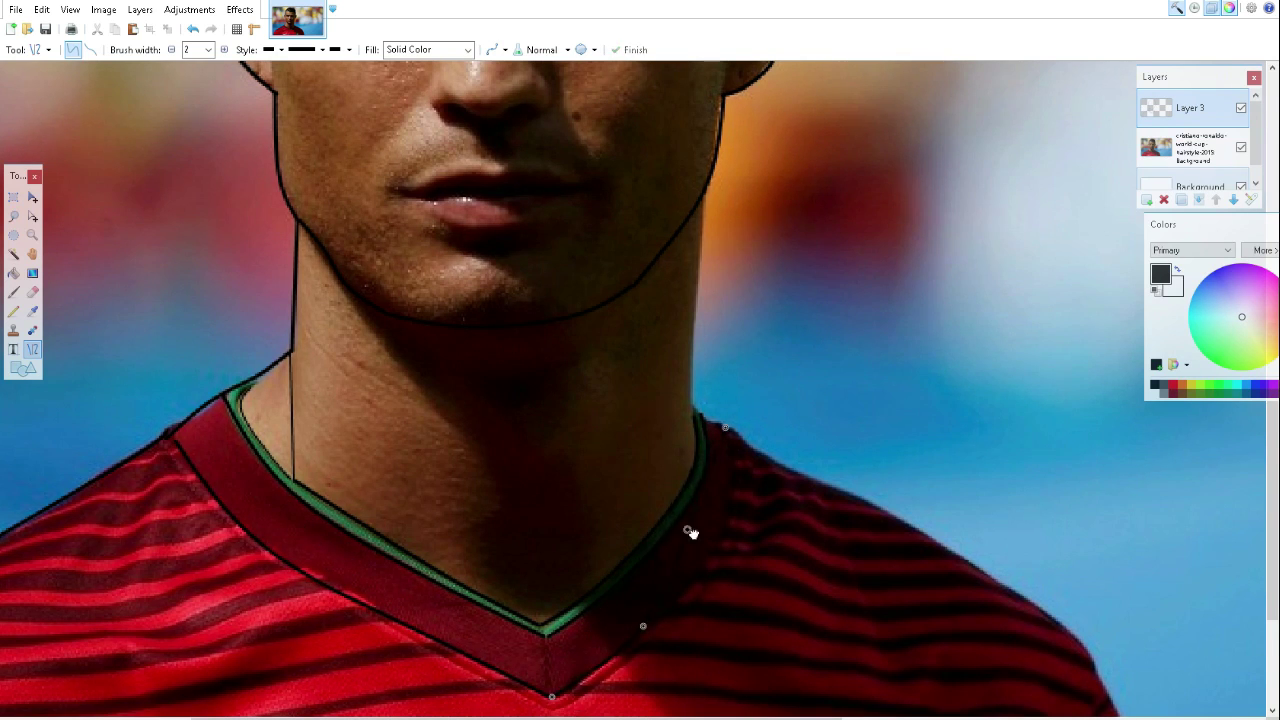
scroll(552, 543, up, 1)
scroll(500, 500, up, 3)
scroll(400, 500, up, 2)
Step: Trace the hairline across the forehead as a curve hooked near the ear
mouse_move(277, 638)
mouse_down()
mouse_move(258, 409)
mouse_move(278, 388)
mouse_up()
drag(277, 552, 262, 420)
drag(313, 285, 297, 357)
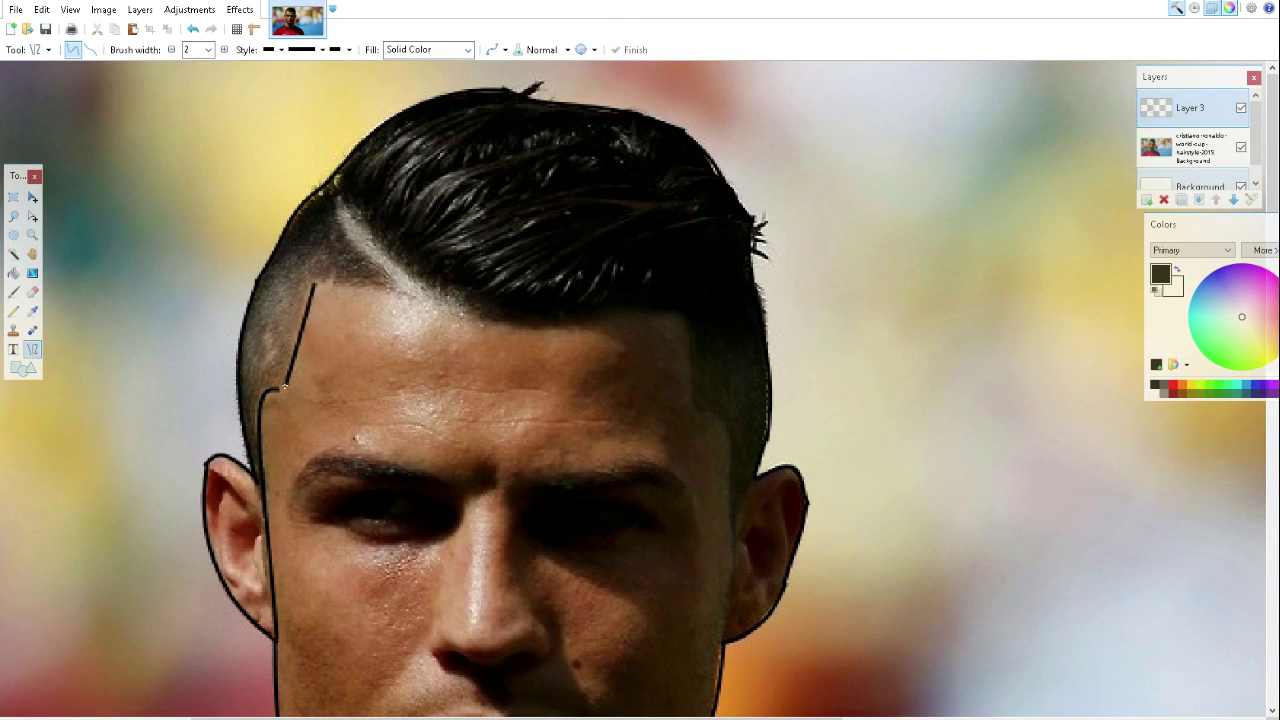
drag(450, 308, 313, 285)
drag(375, 296, 373, 289)
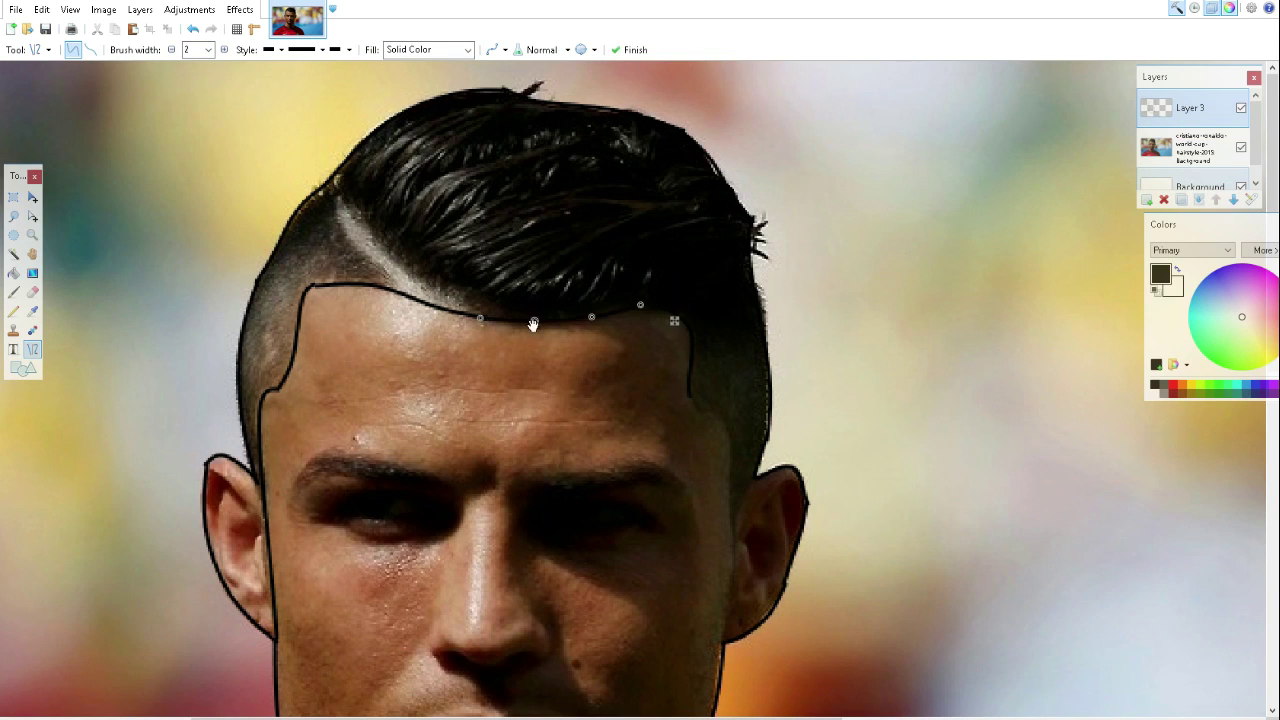
drag(707, 445, 731, 445)
drag(718, 494, 730, 495)
scroll(721, 392, down, 3)
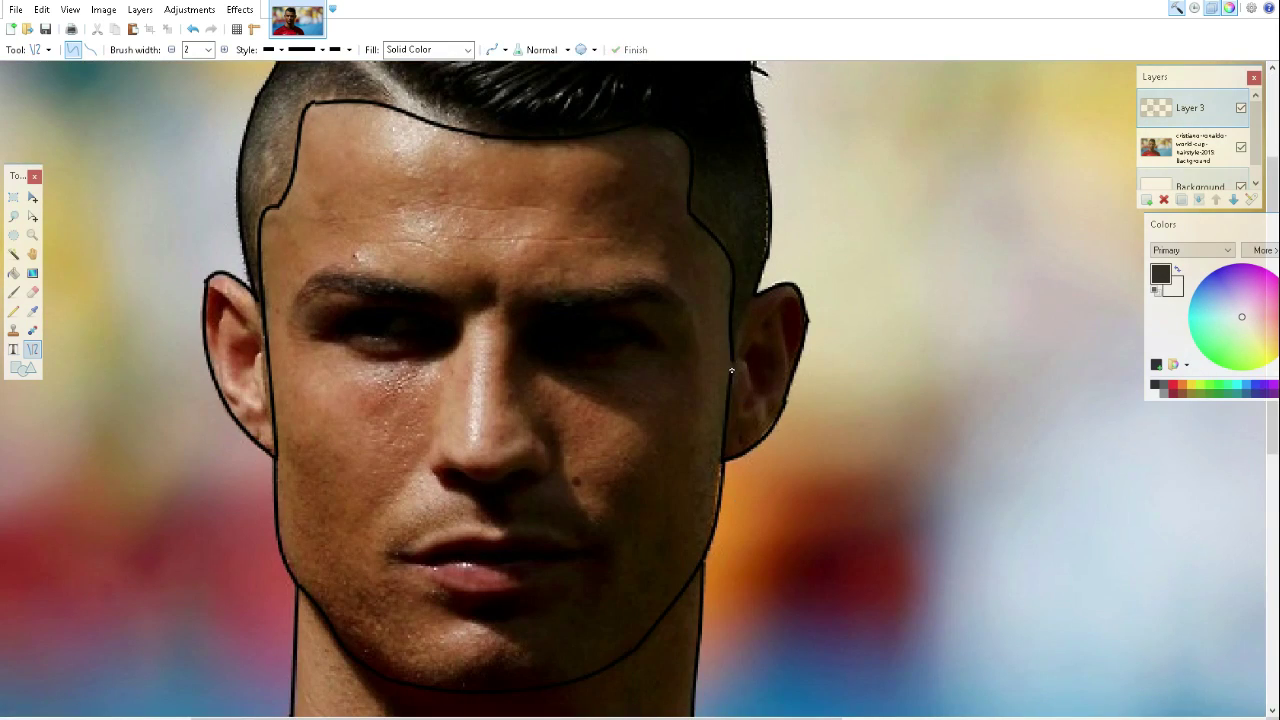
key(Return)
Step: Bend the hair parting line into a curve
scroll(562, 414, up, 3)
drag(377, 258, 370, 261)
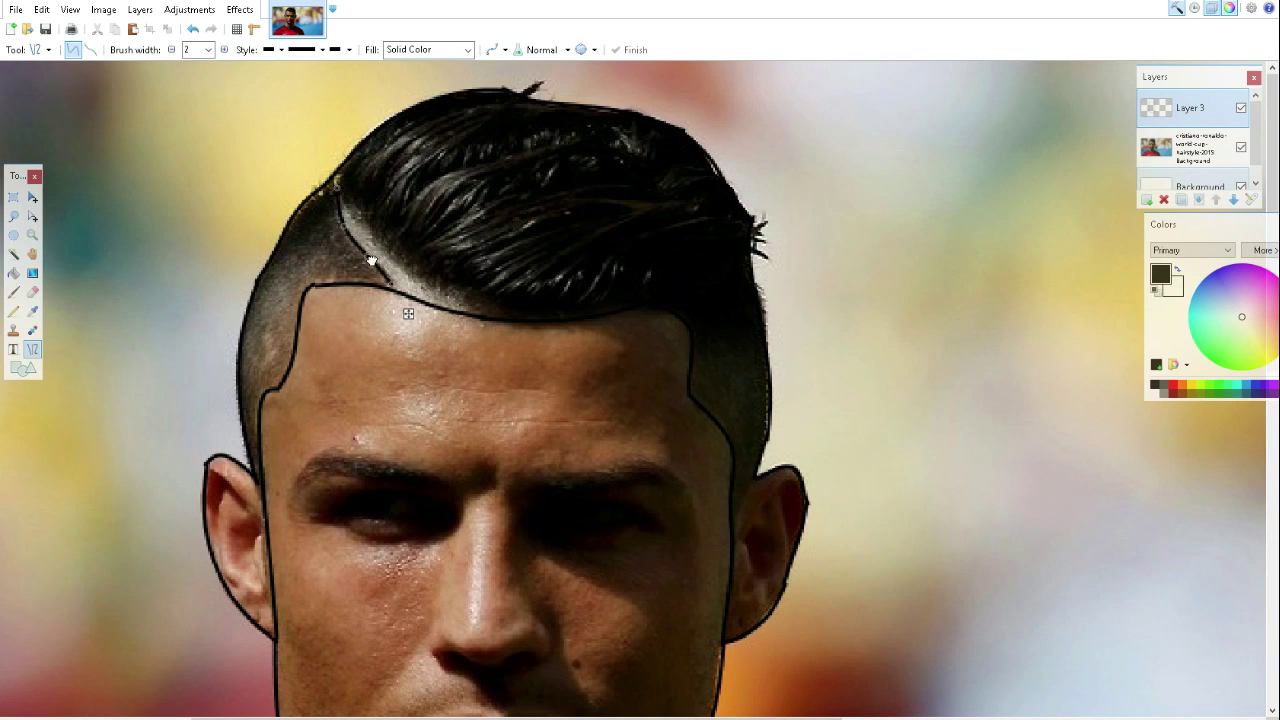
scroll(395, 347, down, 5)
scroll(404, 446, down, 2)
scroll(404, 446, up, 2)
Step: Trace the upper and lower lips as curved lines
drag(581, 457, 398, 463)
drag(490, 460, 491, 441)
drag(582, 458, 527, 433)
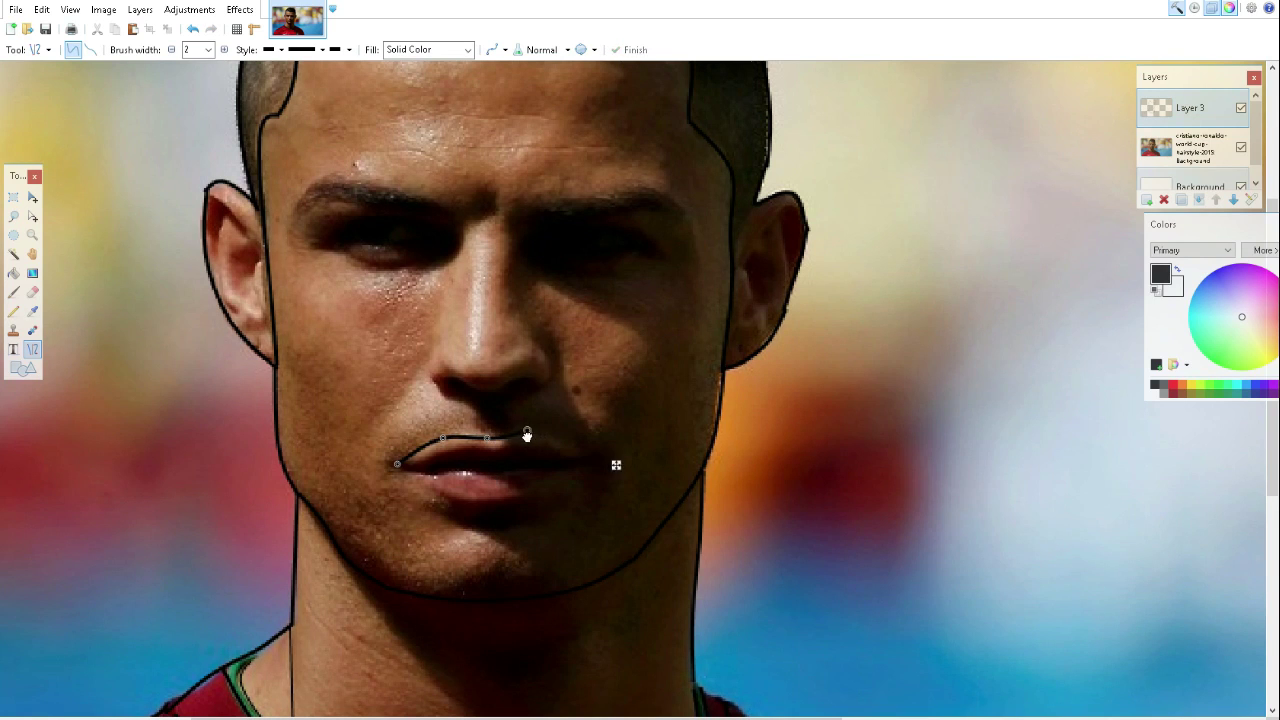
drag(588, 462, 398, 470)
drag(525, 465, 540, 497)
drag(461, 467, 480, 503)
key(Return)
Step: Draw the curved side of the nose and check the line art against the photo
scroll(482, 510, up, 2)
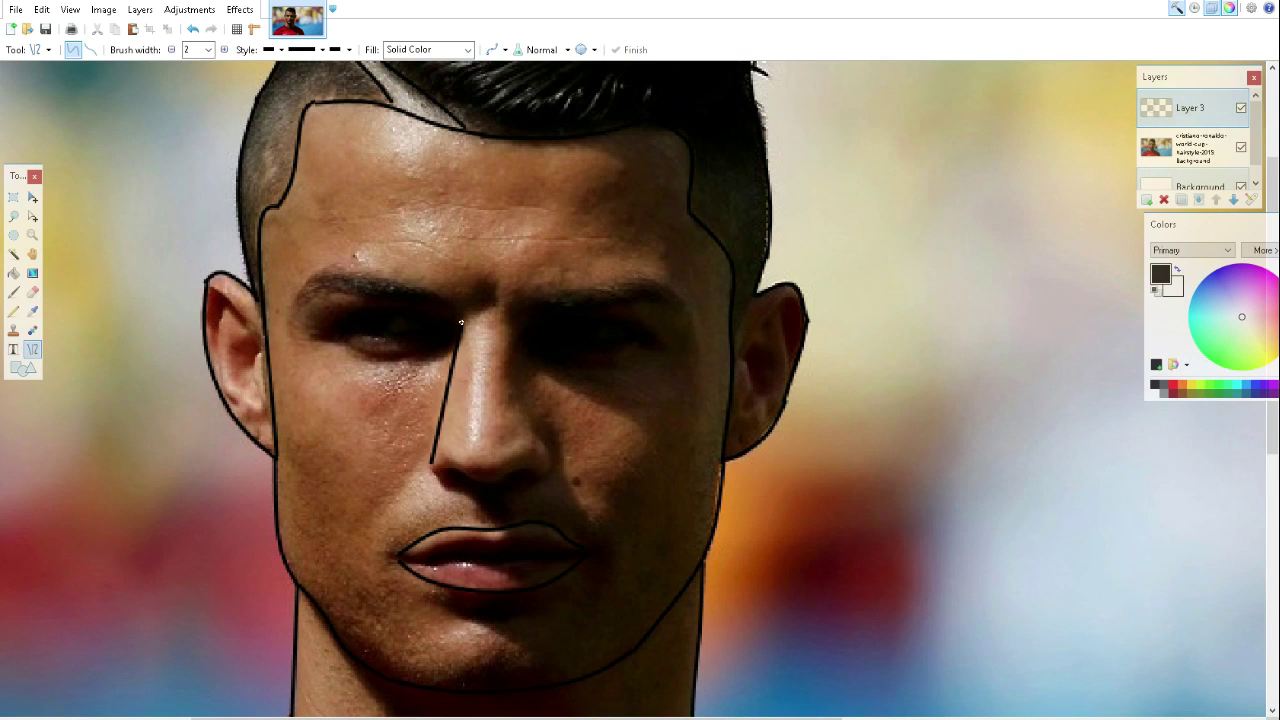
drag(531, 310, 559, 461)
drag(540, 360, 519, 364)
drag(550, 411, 531, 418)
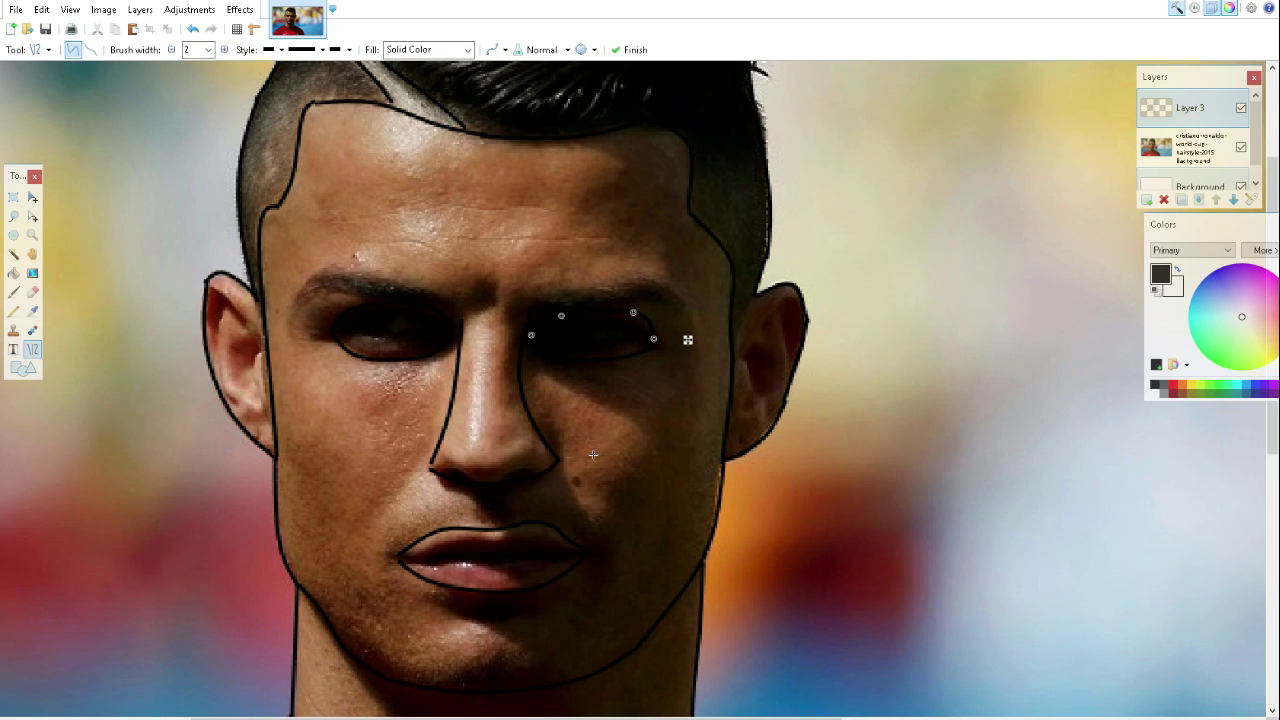
click(1241, 148)
click(1241, 148)
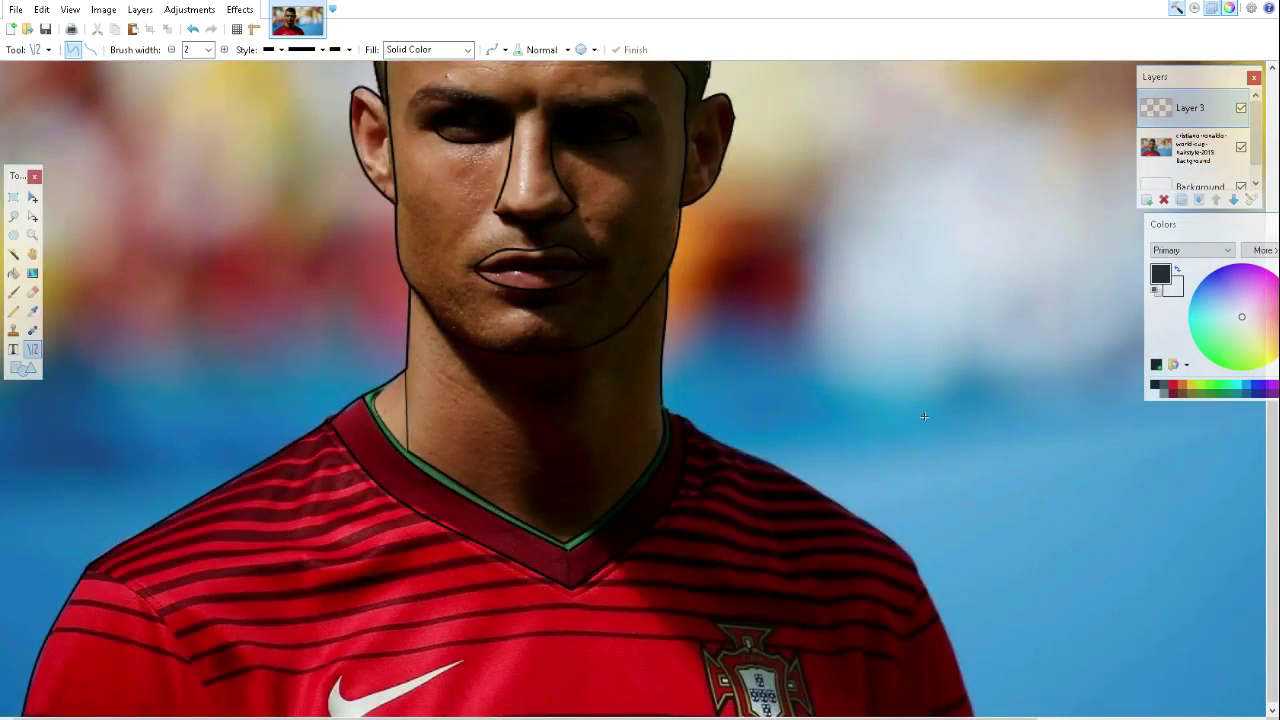
Step: Outline the swoosh logo with its top, left and bottom edges
scroll(373, 538, up, 5)
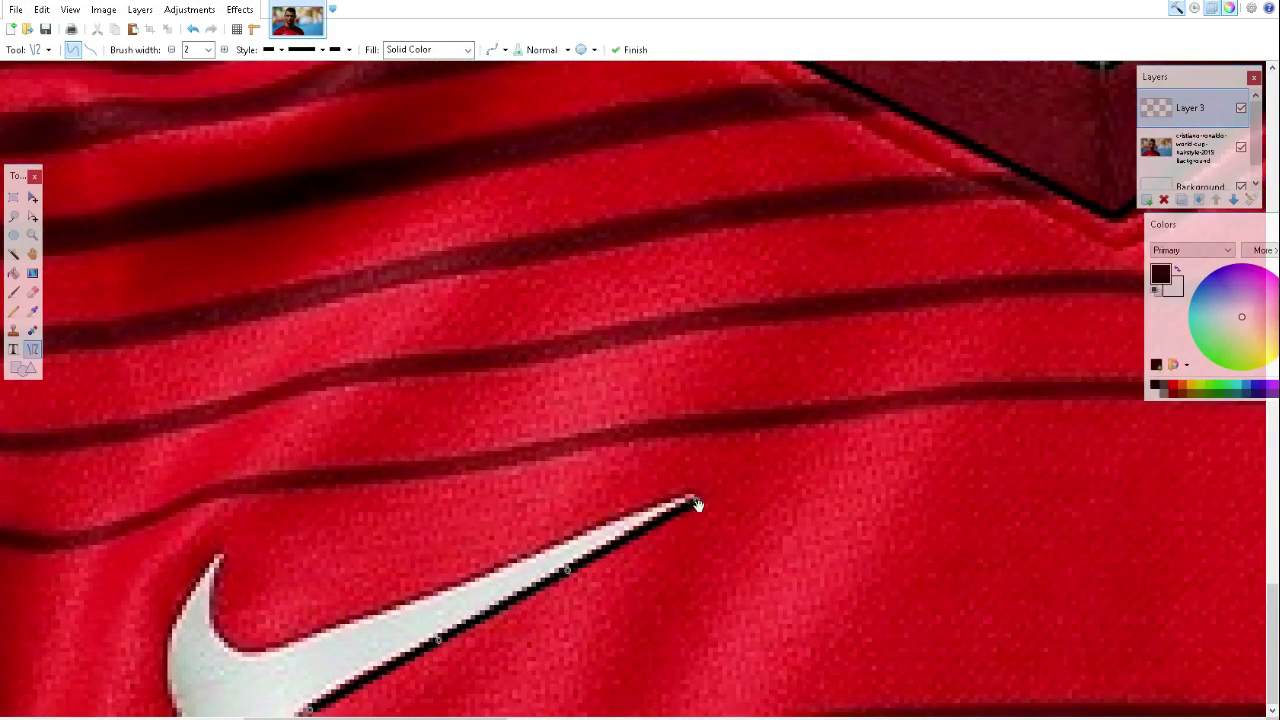
mouse_move(691, 492)
mouse_down()
mouse_move(220, 557)
mouse_move(265, 643)
mouse_up()
drag(219, 556, 175, 711)
drag(190, 630, 172, 658)
drag(300, 712, 186, 712)
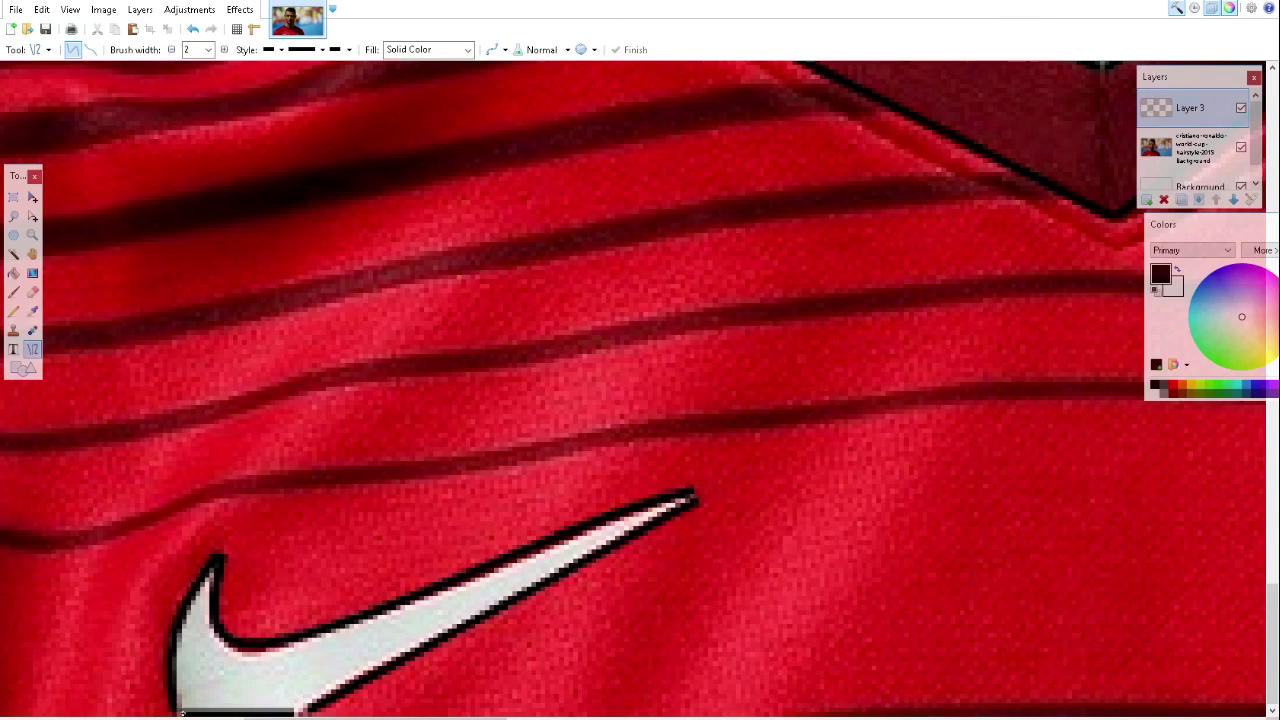
key(Return)
ctrl+scroll(404, 687, down, 5)
ctrl+scroll(608, 657, up, 5)
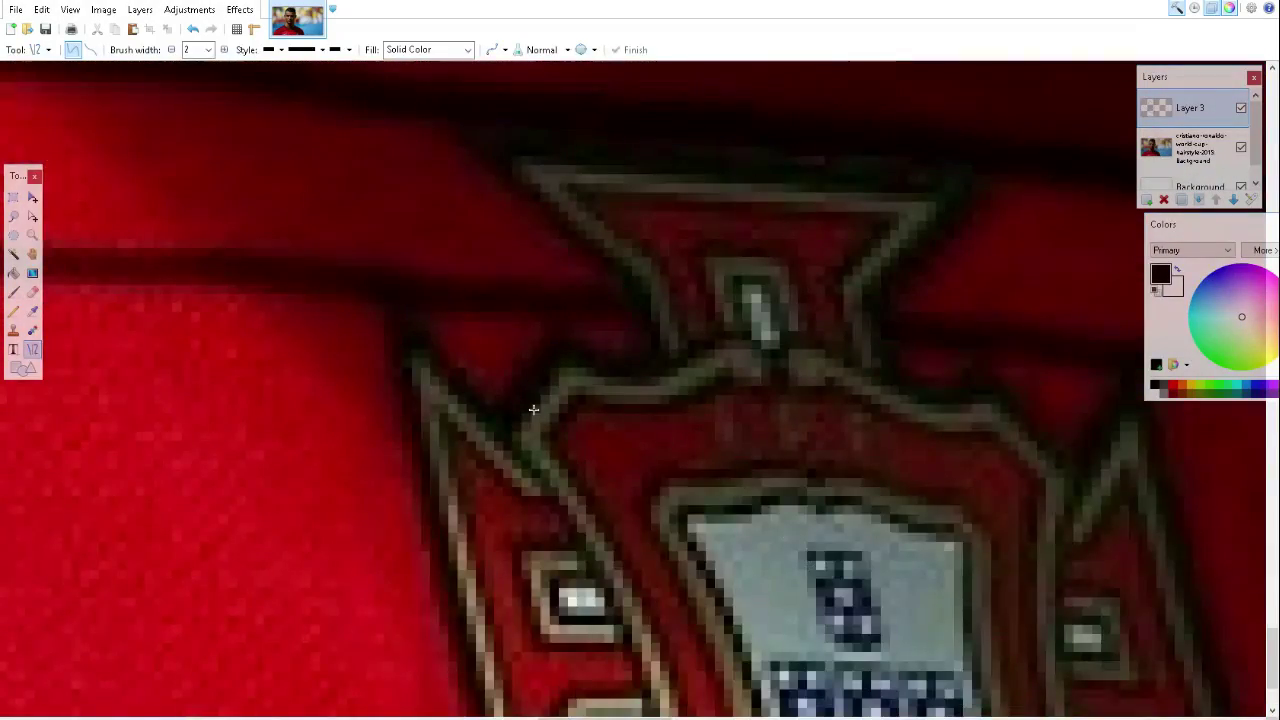
Step: Trace the left and right edges of the crest
mouse_move(540, 695)
mouse_down()
mouse_move(479, 444)
mouse_move(549, 521)
mouse_up()
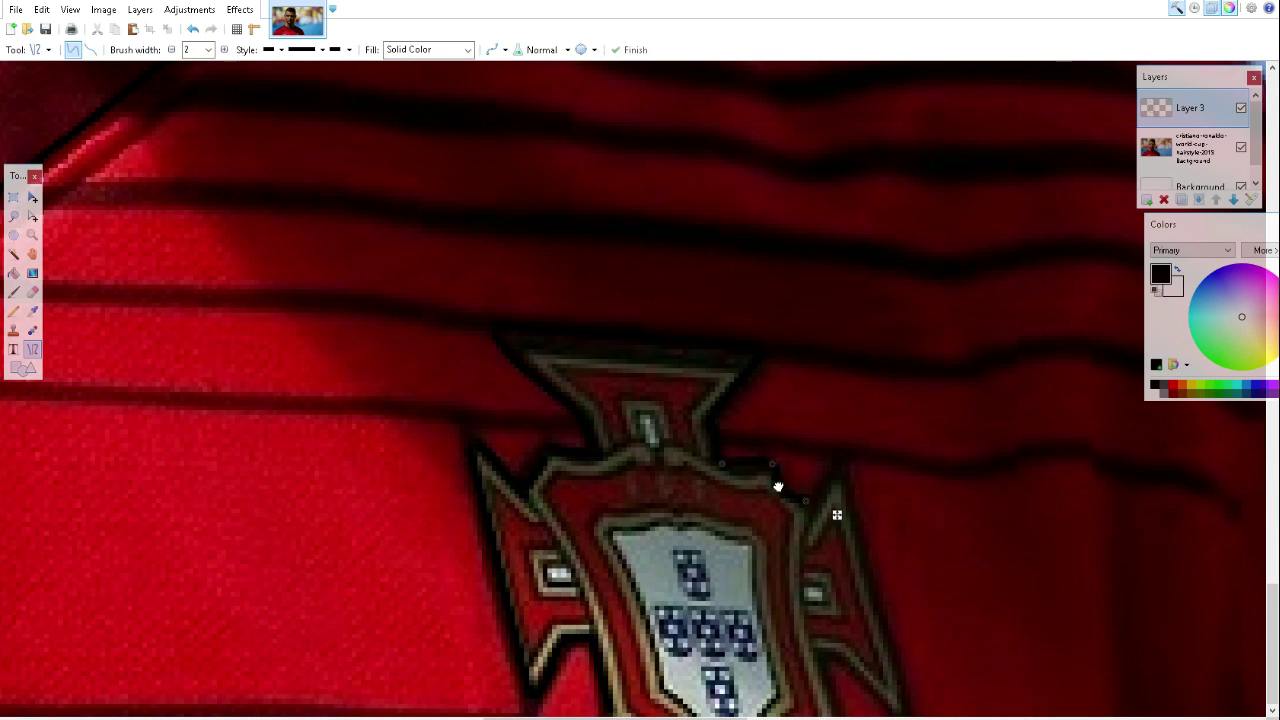
drag(809, 506, 844, 463)
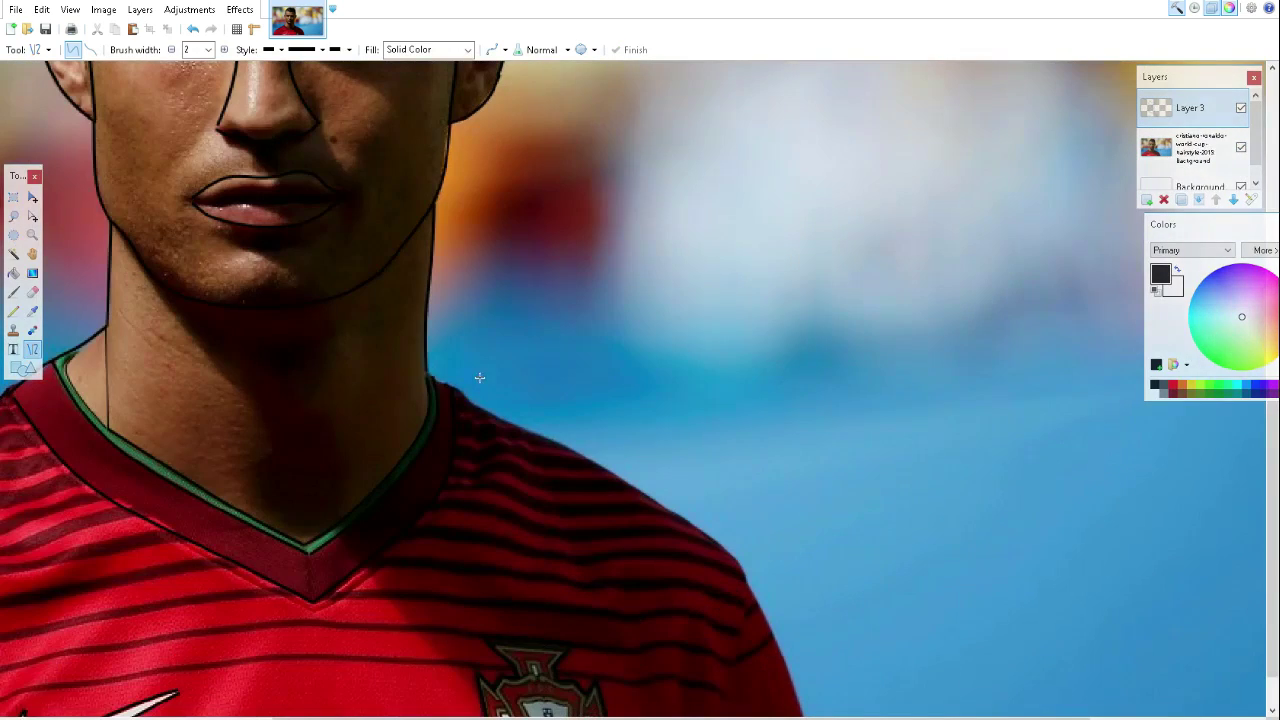
ctrl+scroll(757, 563, down, 2)
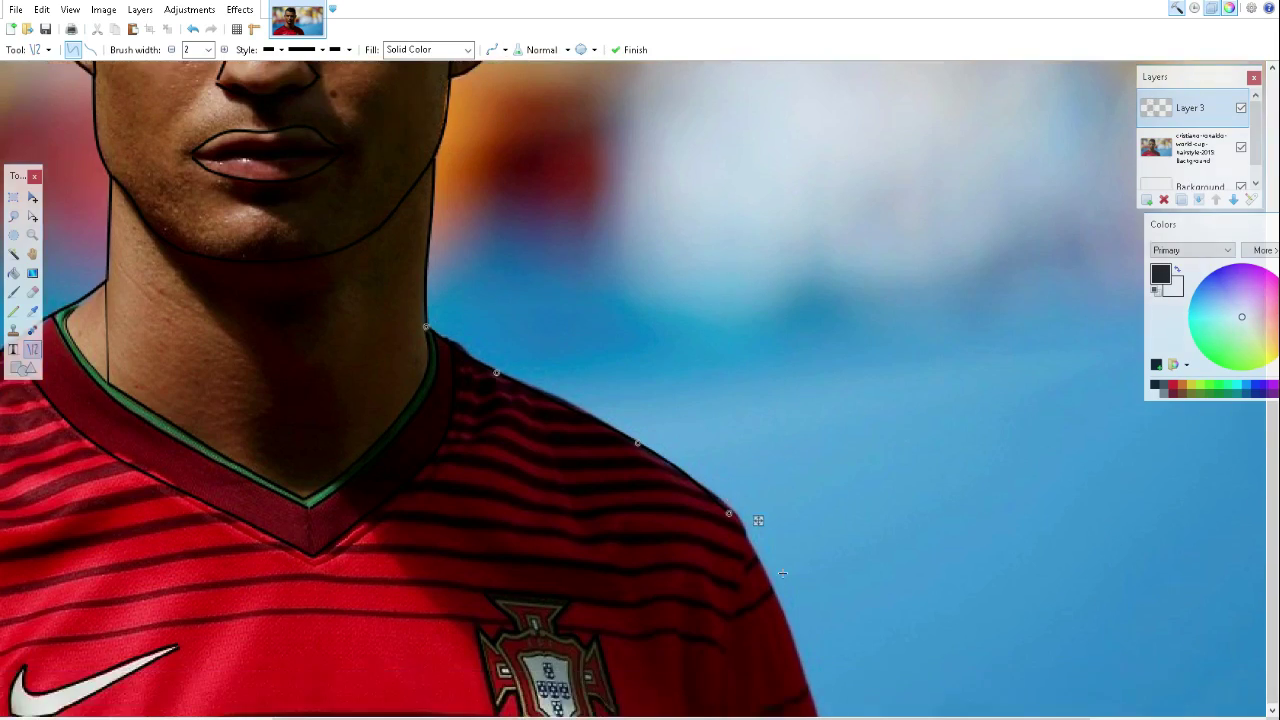
ctrl+scroll(712, 540, down, 2)
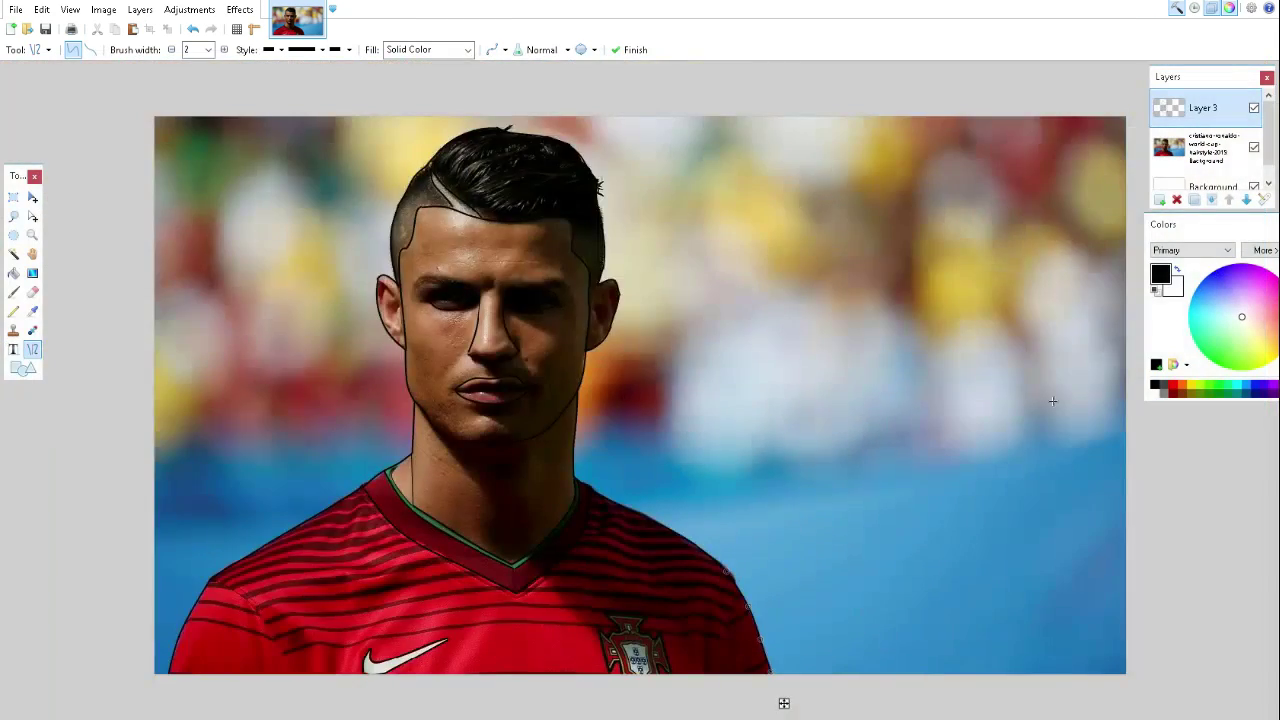
Step: Compare the drawing with the photo, leaving the photo layer hidden
click(1254, 148)
click(1254, 148)
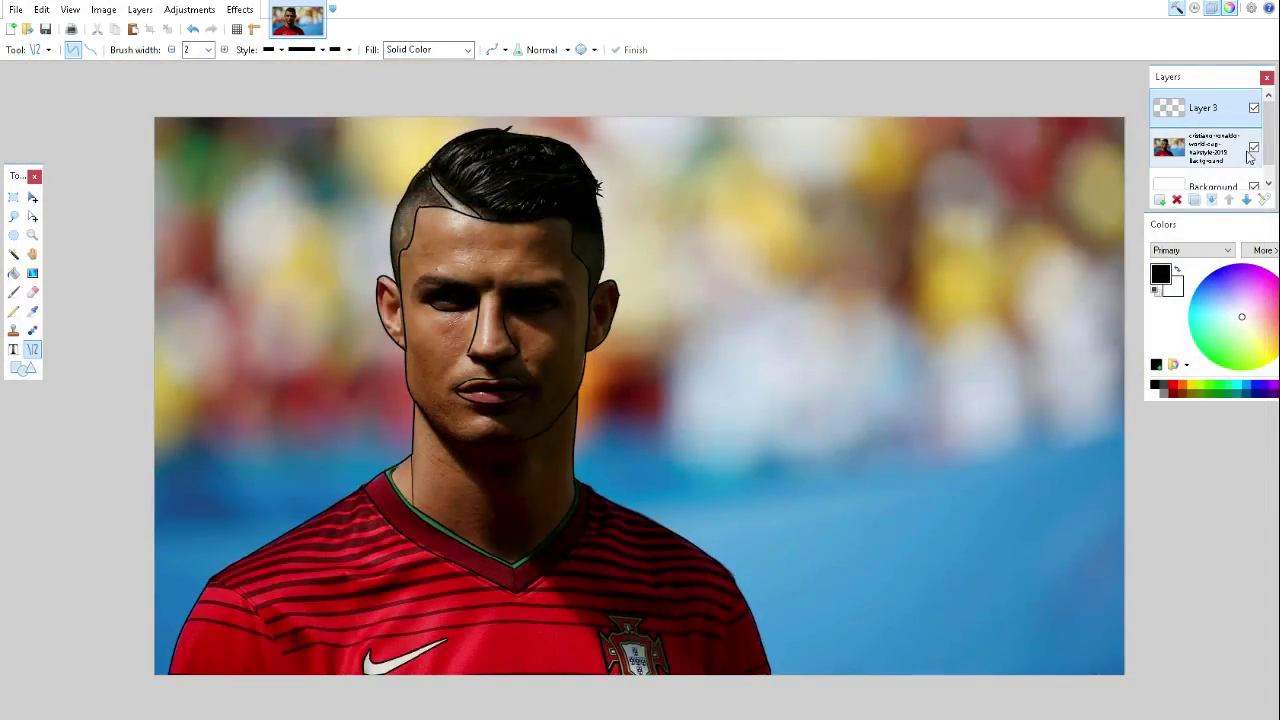
click(1254, 148)
click(1254, 148)
click(1254, 148)
click(1254, 148)
click(1254, 148)
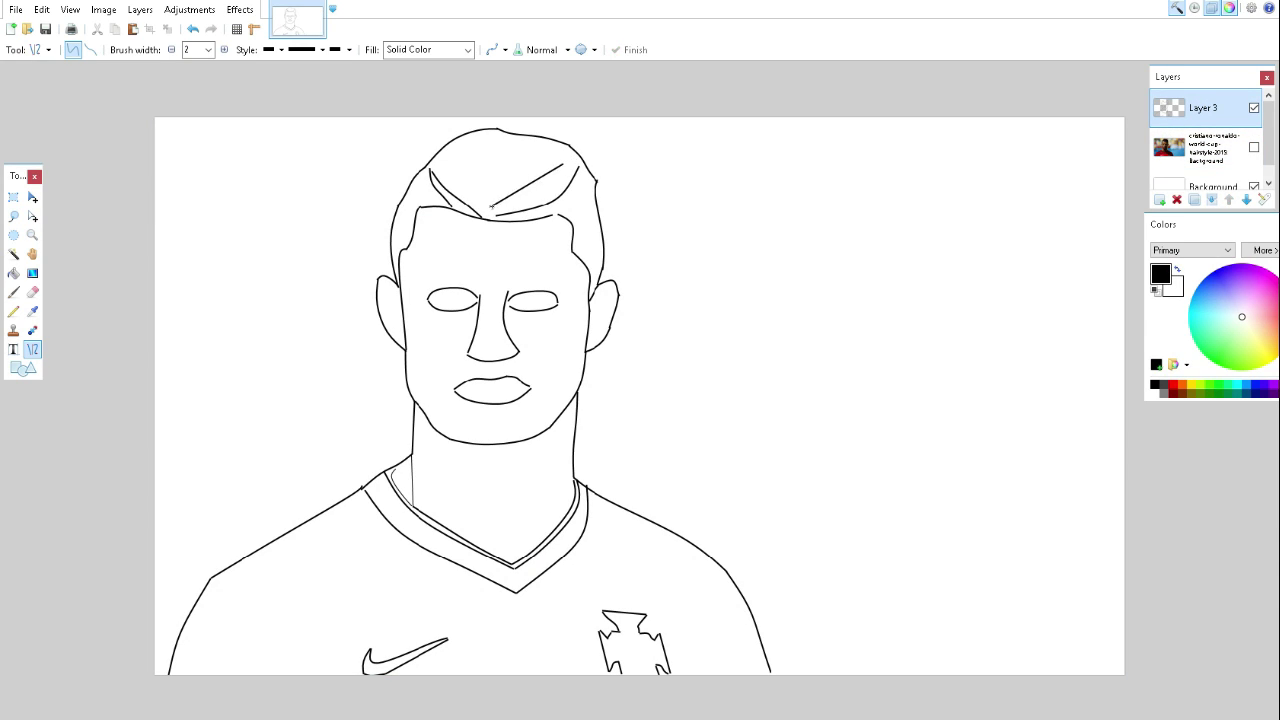
Step: Draw curved hair strands, adding finer ones at a thinner line width
drag(470, 193, 547, 151)
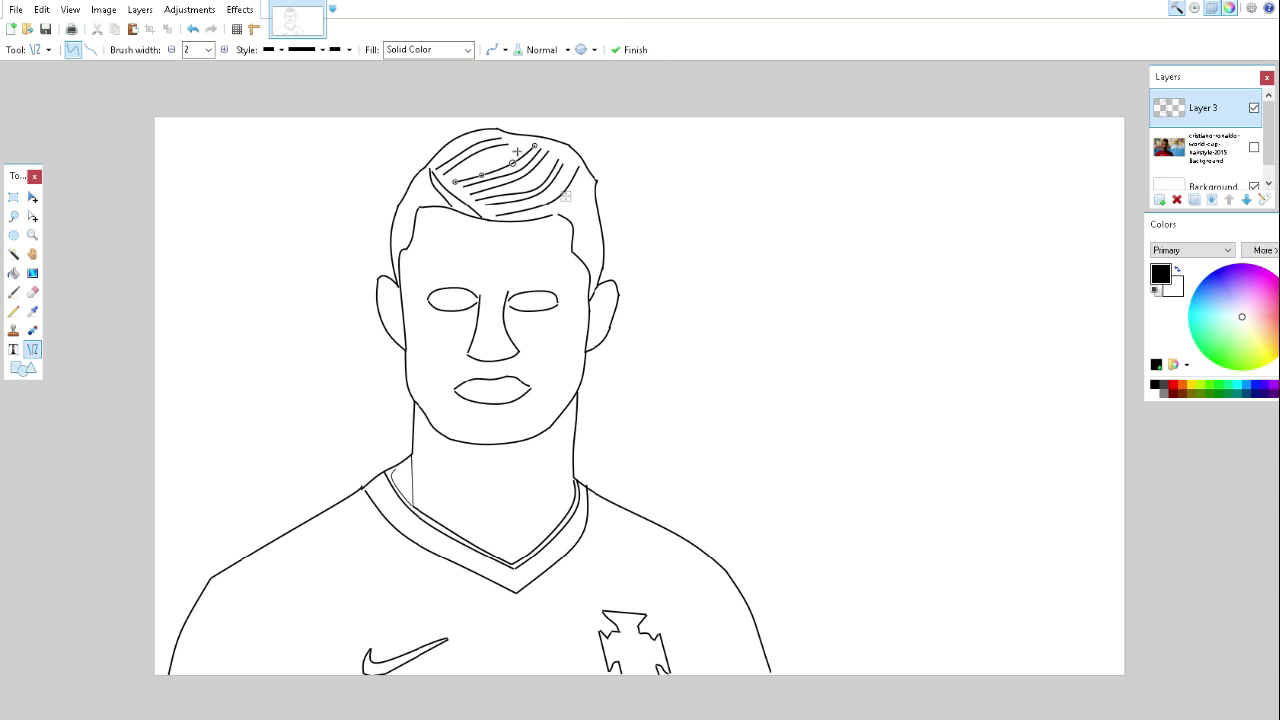
key(Return)
key(bracketleft)
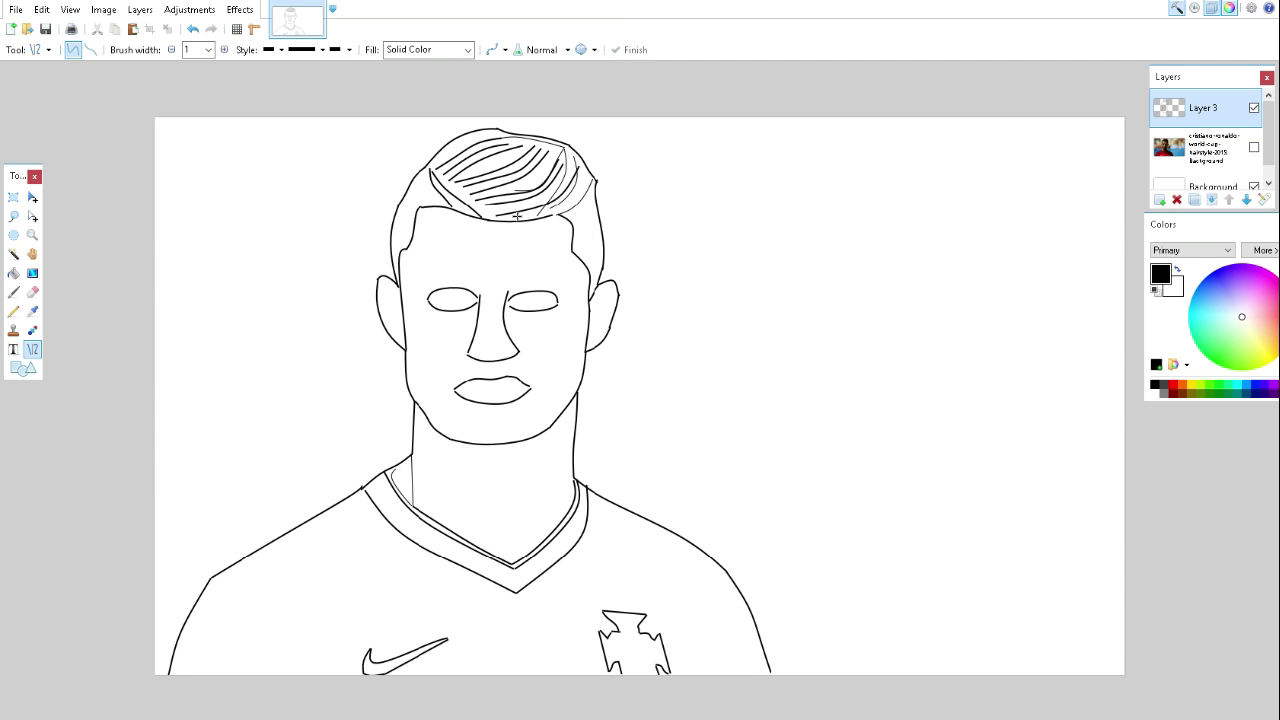
key(Return)
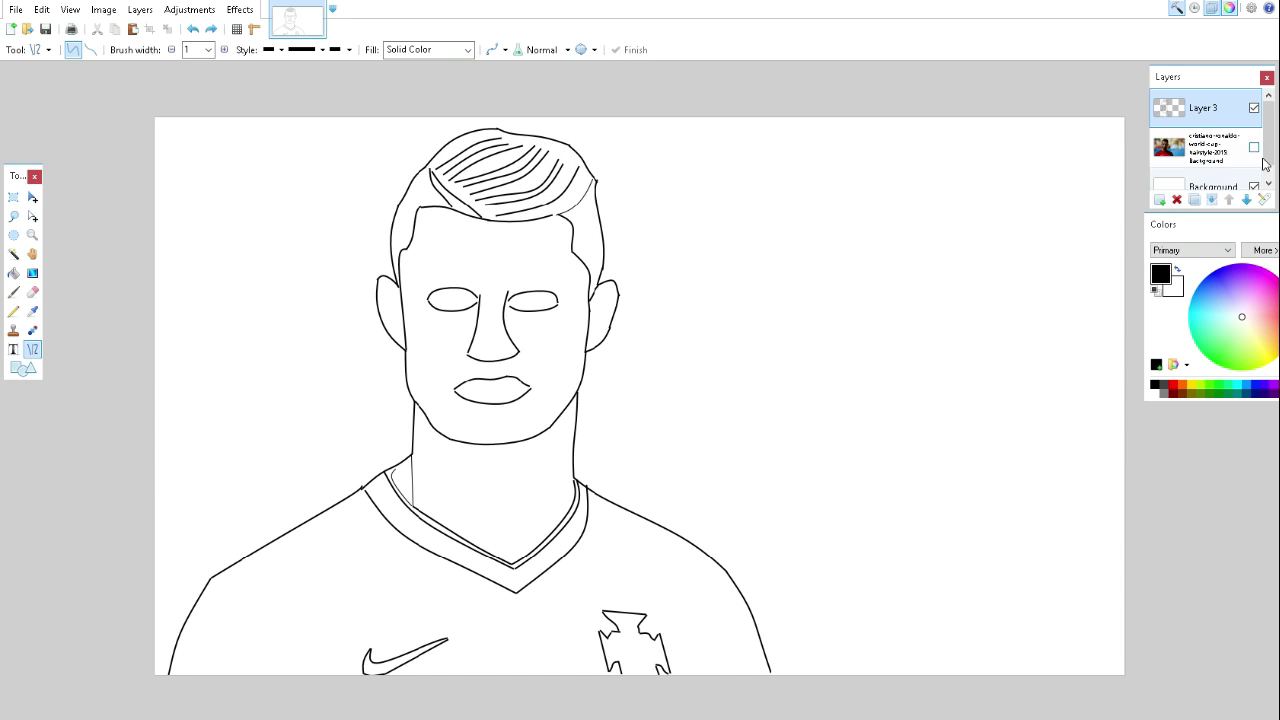
click(1254, 147)
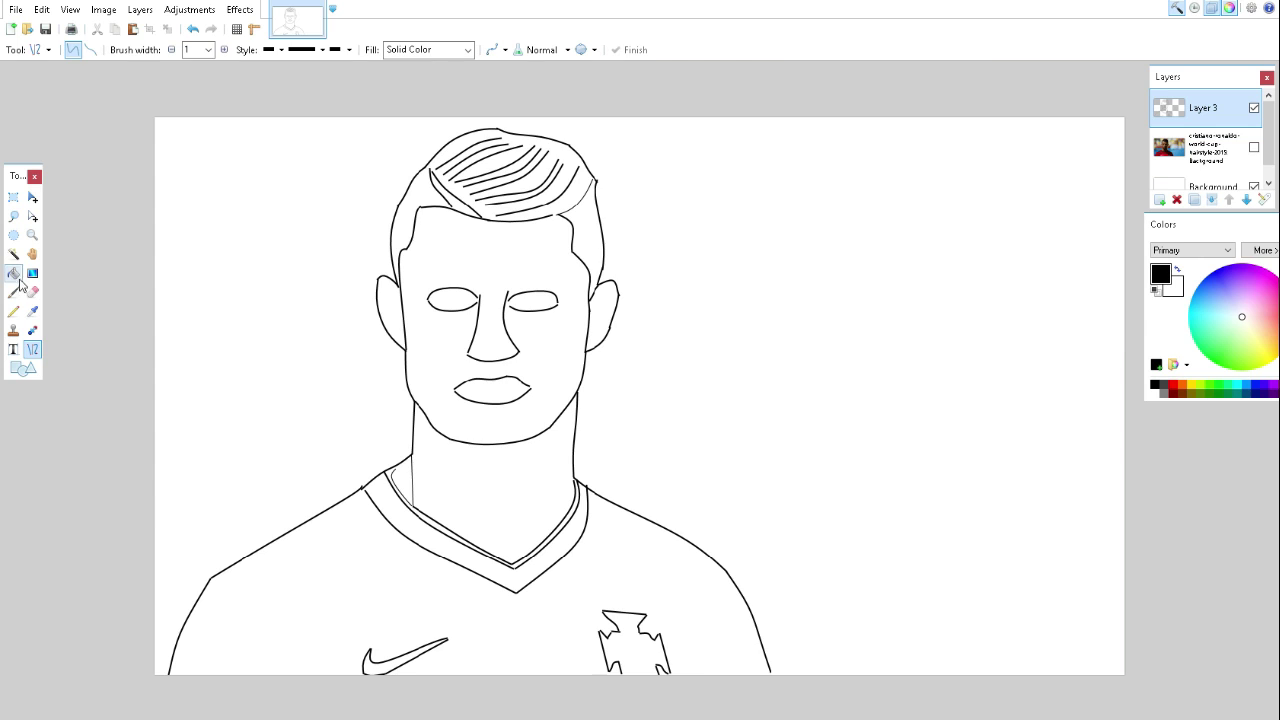
Step: Sample the jersey red from the photo, then hide it and select the drawing layer
click(13, 272)
click(1254, 147)
click(32, 310)
click(1200, 147)
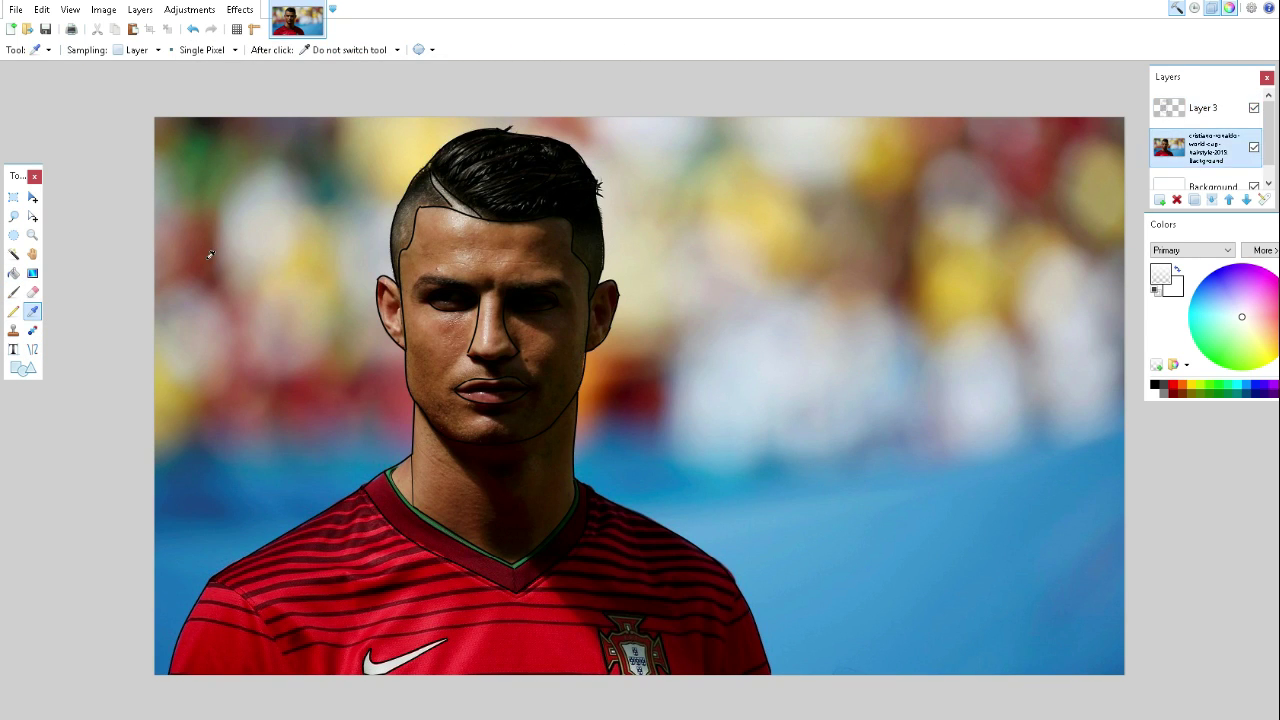
click(208, 255)
click(1254, 130)
click(1254, 130)
click(1200, 170)
Step: Paint red over the left shoulder and outline the swoosh with a thin brush
key(f)
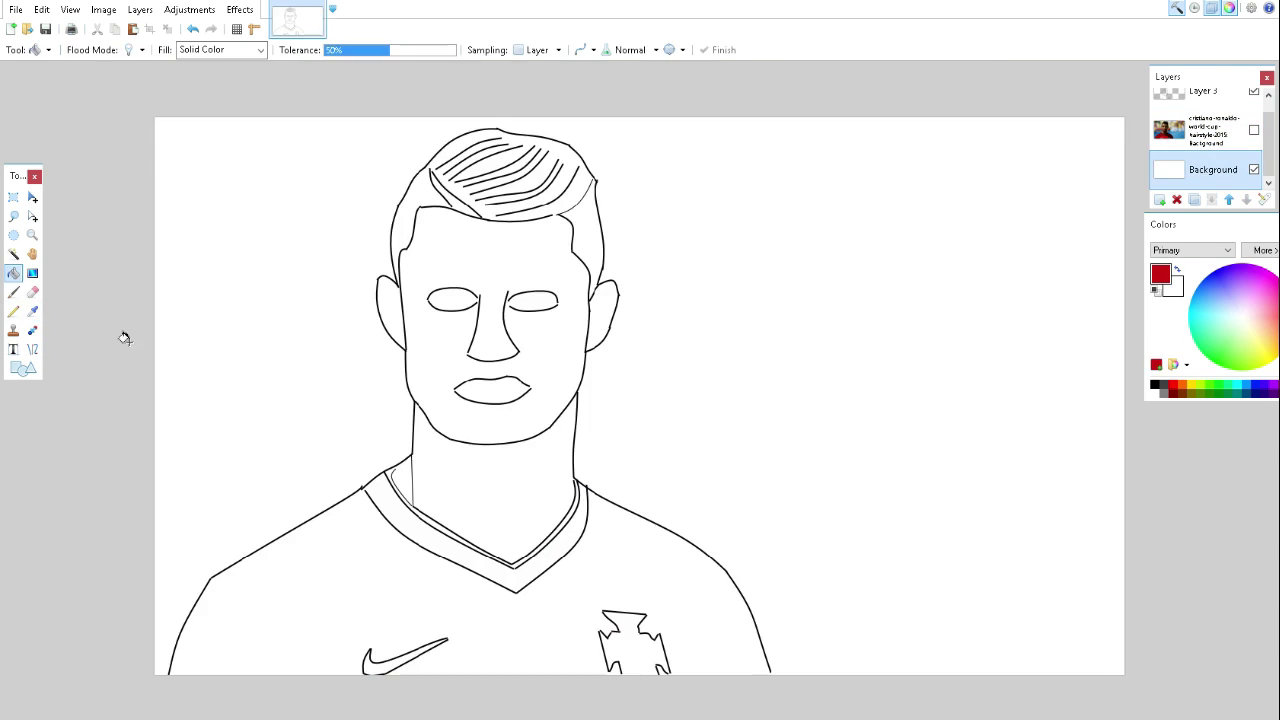
scroll(94, 377, up, 2)
key(b)
click(164, 49)
mouse_move(270, 560)
mouse_down()
mouse_move(260, 585)
mouse_move(200, 630)
mouse_move(257, 543)
mouse_move(374, 619)
mouse_up()
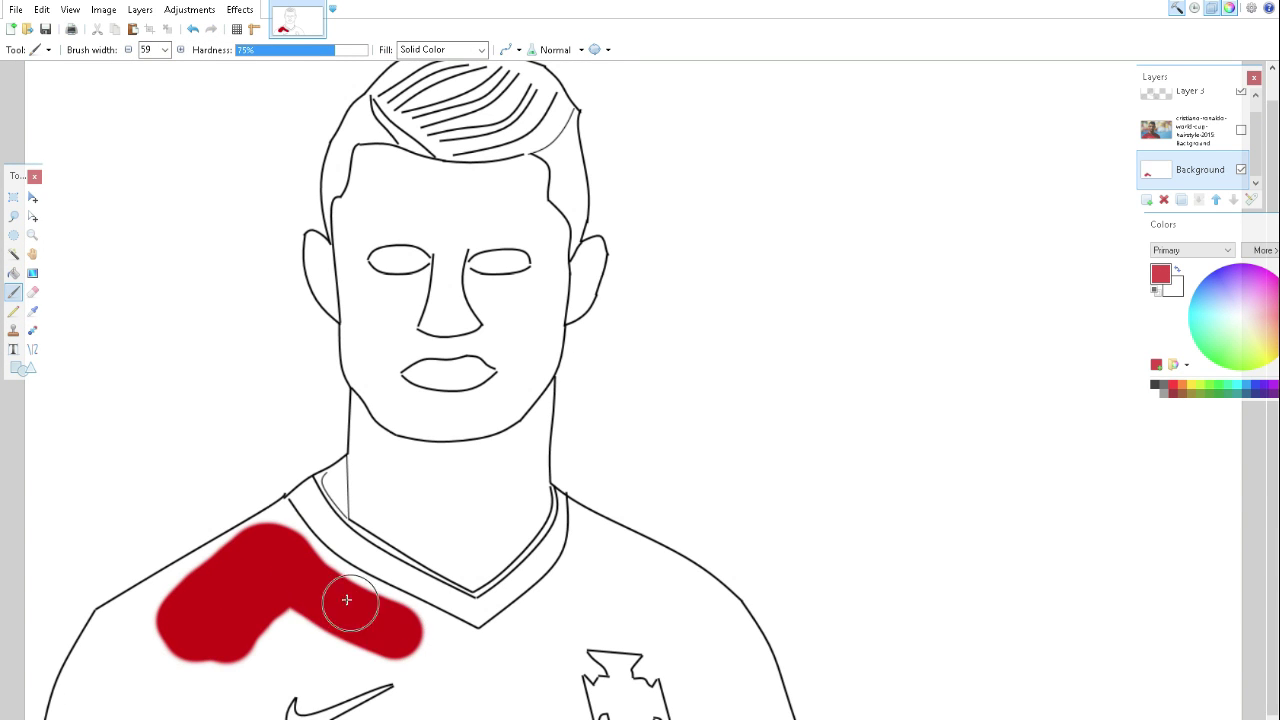
click(164, 49)
click(150, 94)
scroll(294, 634, up, 3)
scroll(297, 289, up, 2)
scroll(299, 605, down, 2)
mouse_move(292, 460)
mouse_down()
mouse_move(292, 530)
mouse_move(385, 553)
mouse_move(1000, 350)
mouse_move(975, 440)
mouse_move(480, 685)
mouse_move(265, 470)
mouse_move(195, 700)
mouse_up()
Step: Fill the jersey red above, around and below the swoosh with wide brush strokes
scroll(143, 437, down, 1)
click(164, 49)
click(152, 249)
drag(370, 370, 760, 330)
click(128, 49)
mouse_move(330, 370)
mouse_down()
mouse_move(414, 491)
mouse_move(599, 421)
mouse_up()
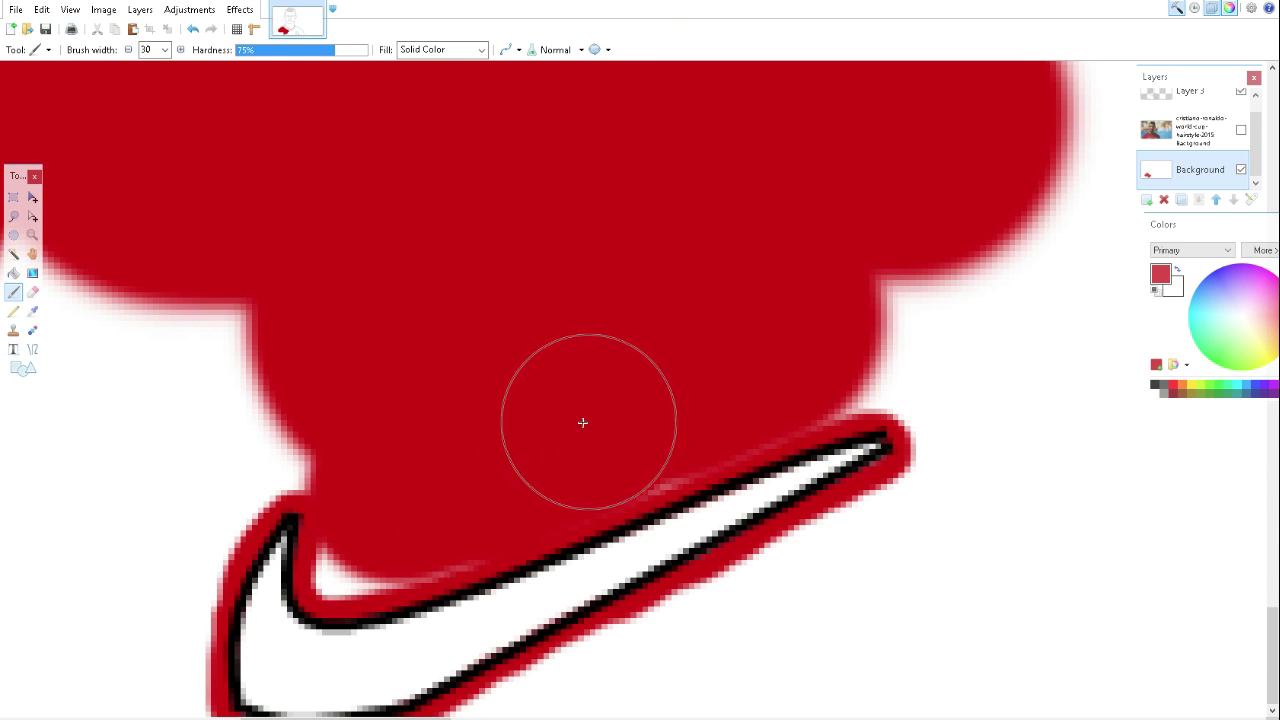
click(164, 49)
click(151, 362)
mouse_move(343, 569)
mouse_down()
mouse_move(562, 487)
mouse_move(764, 279)
mouse_move(200, 514)
mouse_move(157, 286)
mouse_move(120, 634)
mouse_move(433, 697)
mouse_up()
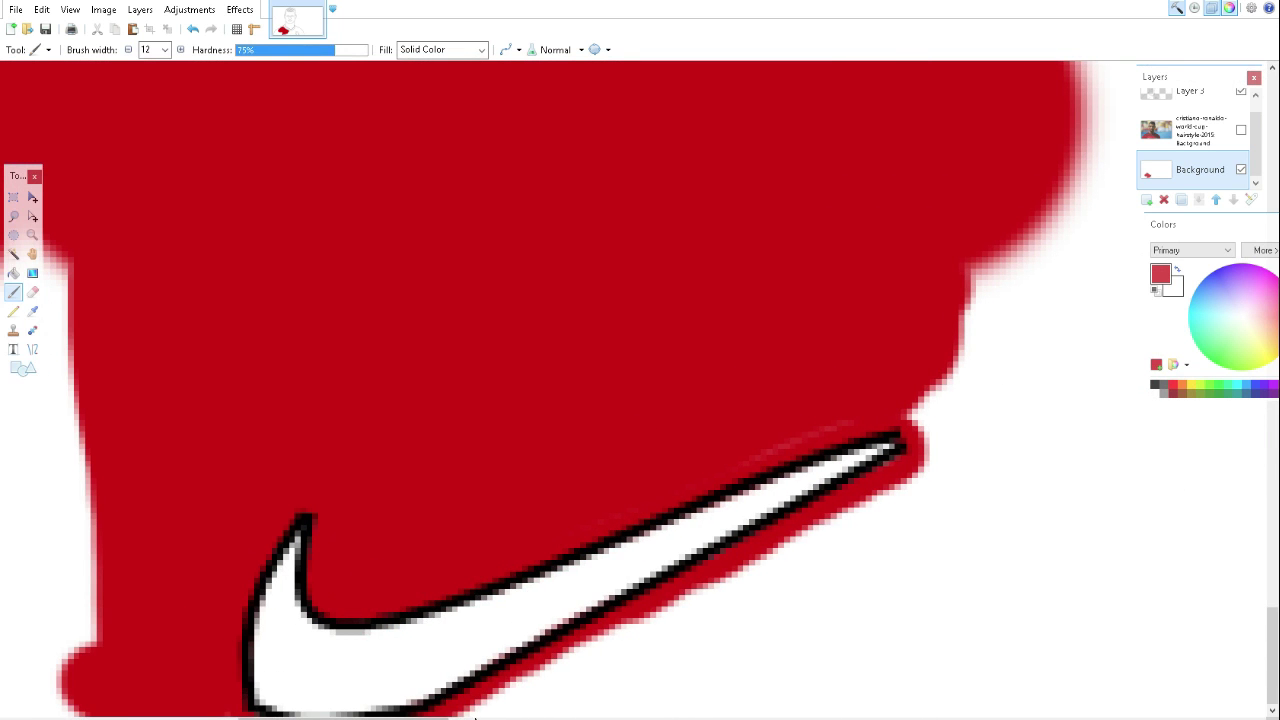
mouse_move(632, 694)
mouse_down()
mouse_move(663, 634)
mouse_move(986, 271)
mouse_move(937, 551)
mouse_move(749, 663)
mouse_move(1057, 366)
mouse_up()
Step: Paint red over the white edges and strips on the jersey's left side, up to the outline
scroll(347, 596, down, 4)
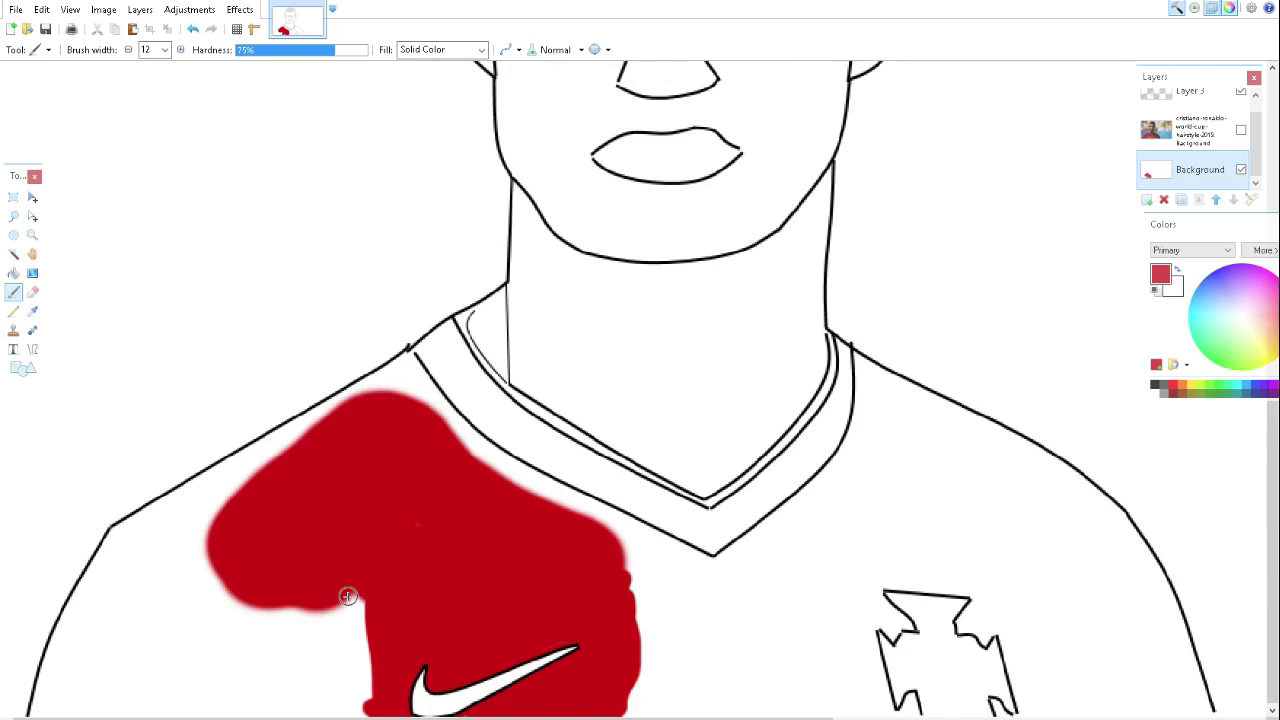
scroll(347, 596, up, 4)
scroll(246, 606, down, 1)
scroll(400, 686, down, 1)
mouse_move(234, 500)
mouse_down()
mouse_move(188, 591)
mouse_move(69, 334)
mouse_move(15, 660)
mouse_up()
drag(270, 718, 180, 718)
mouse_move(510, 700)
mouse_down()
mouse_move(487, 198)
mouse_move(334, 149)
mouse_up()
scroll(423, 297, up, 2)
scroll(423, 297, up, 3)
mouse_move(423, 297)
mouse_down()
mouse_move(634, 351)
mouse_move(361, 529)
mouse_move(640, 303)
mouse_move(886, 166)
mouse_move(100, 620)
mouse_move(297, 591)
mouse_up()
scroll(297, 591, down, 5)
scroll(237, 663, up, 2)
mouse_move(146, 509)
mouse_down()
mouse_move(163, 603)
mouse_move(86, 666)
mouse_up()
scroll(163, 603, down, 3)
scroll(86, 666, down, 3)
drag(123, 543, 60, 640)
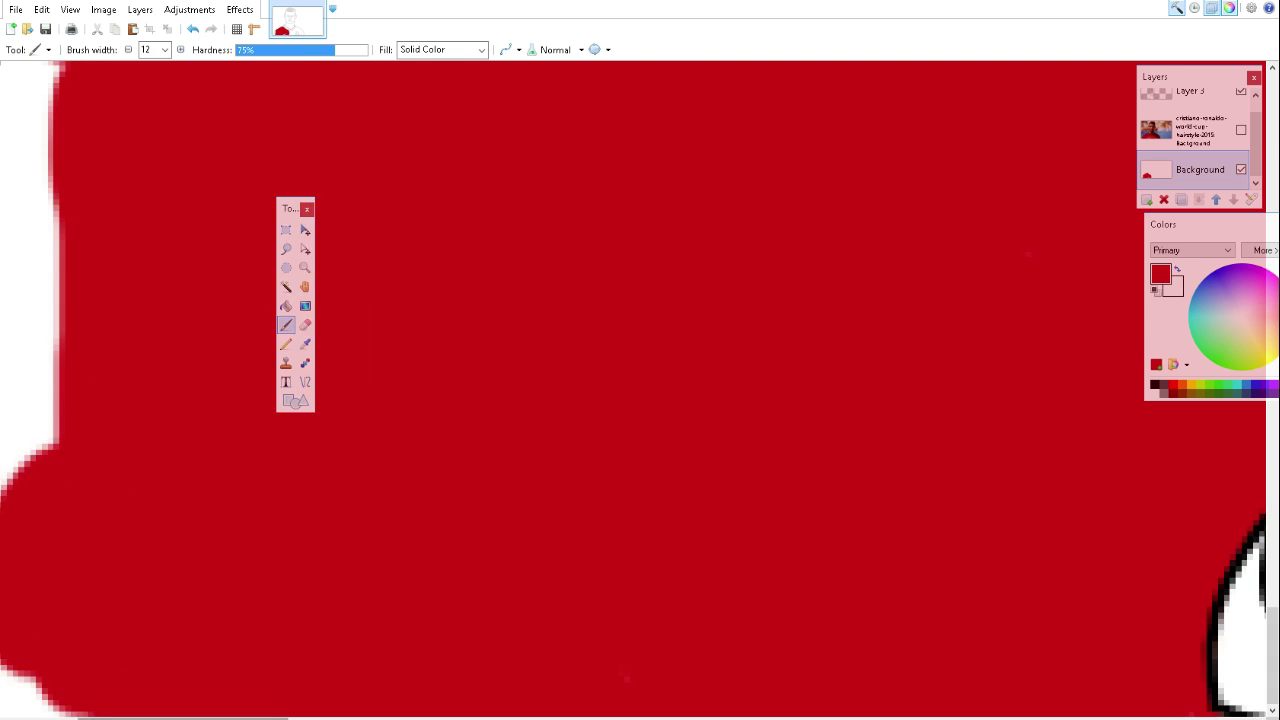
scroll(320, 686, left, 3)
drag(320, 686, 277, 600)
scroll(277, 600, up, 3)
mouse_move(380, 300)
mouse_down()
mouse_move(237, 550)
mouse_move(194, 600)
mouse_move(71, 663)
mouse_move(340, 261)
mouse_up()
scroll(194, 600, down, 3)
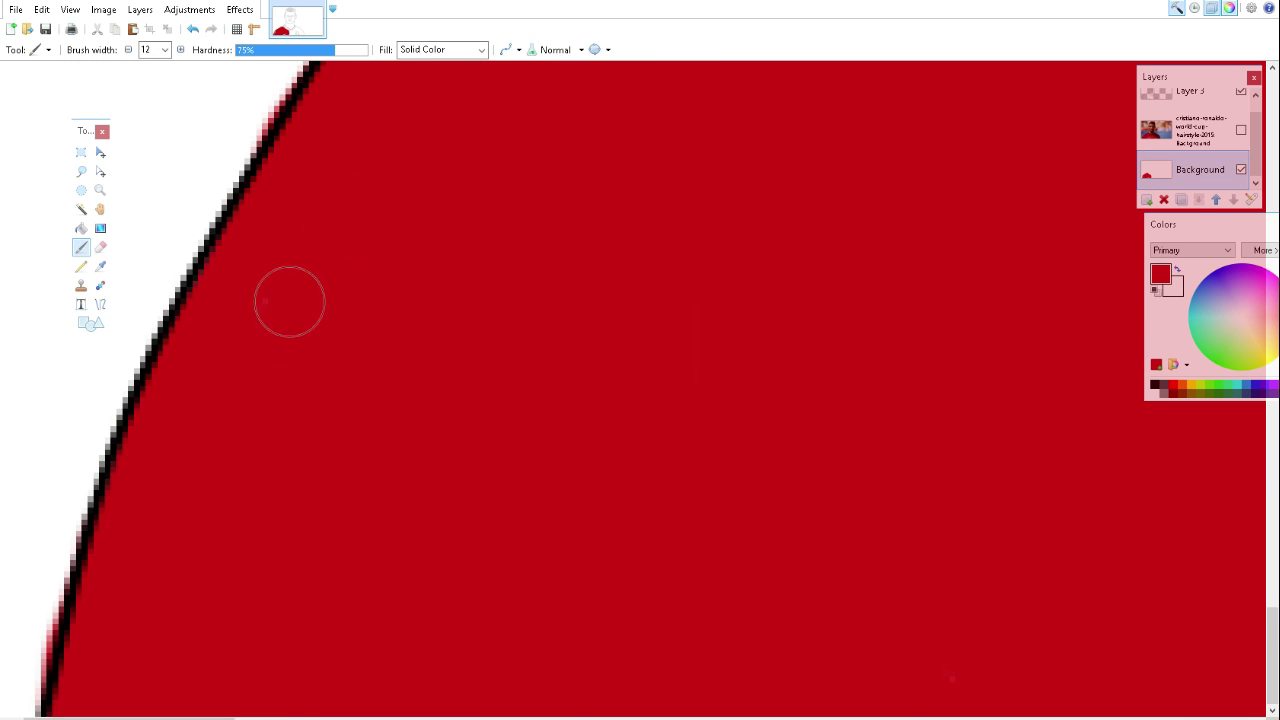
scroll(443, 314, down, 3)
scroll(349, 429, up, 3)
Step: Fill red around the collar corner, under the diagonal collar edge and the upper right area
mouse_move(349, 429)
mouse_down()
mouse_move(666, 391)
mouse_move(480, 440)
mouse_up()
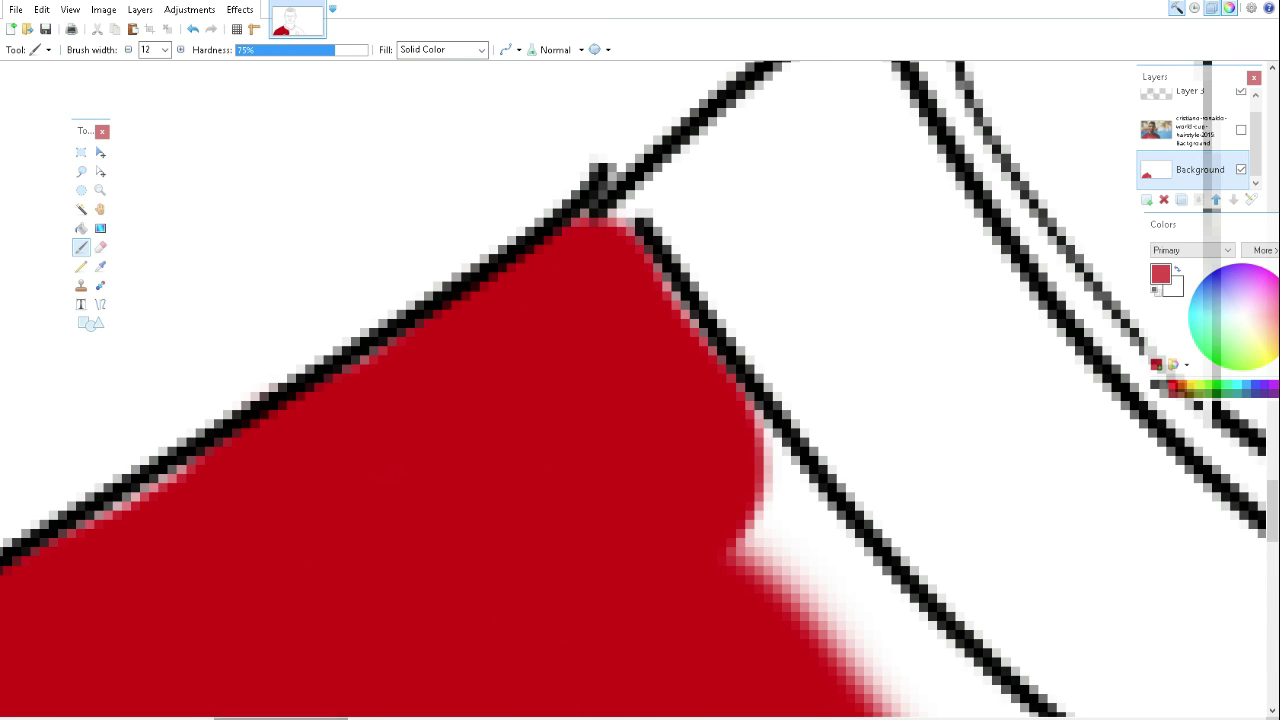
scroll(297, 500, down, 3)
scroll(271, 234, down, 3)
mouse_move(271, 234)
mouse_down()
mouse_move(349, 380)
mouse_move(275, 355)
mouse_move(734, 631)
mouse_up()
scroll(734, 631, down, 3)
drag(734, 441, 830, 690)
scroll(455, 510, right, 3)
mouse_move(480, 440)
mouse_down()
mouse_move(455, 510)
mouse_move(709, 594)
mouse_move(629, 695)
mouse_up()
scroll(455, 510, down, 3)
scroll(557, 568, down, 3)
mouse_move(557, 568)
mouse_down()
mouse_move(600, 560)
mouse_move(600, 690)
mouse_move(648, 520)
mouse_up()
scroll(648, 520, up, 5)
scroll(640, 471, right, 3)
mouse_move(640, 471)
mouse_down()
mouse_move(949, 400)
mouse_move(771, 471)
mouse_up()
scroll(771, 471, right, 2)
drag(1069, 293, 643, 386)
scroll(643, 386, down, 4)
mouse_move(850, 665)
mouse_down()
mouse_move(914, 590)
mouse_move(952, 410)
mouse_up()
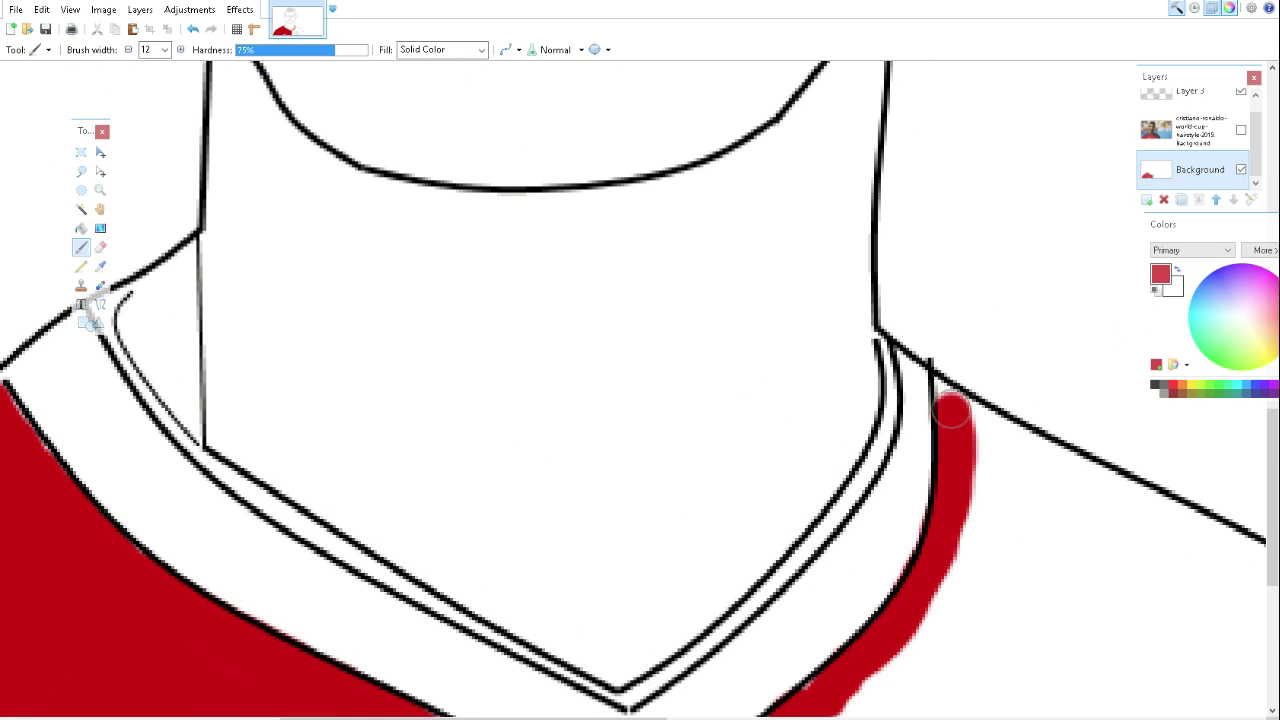
Step: With a wider brush, paint red along the curved collar outline, right shoulder and chest
click(180, 49)
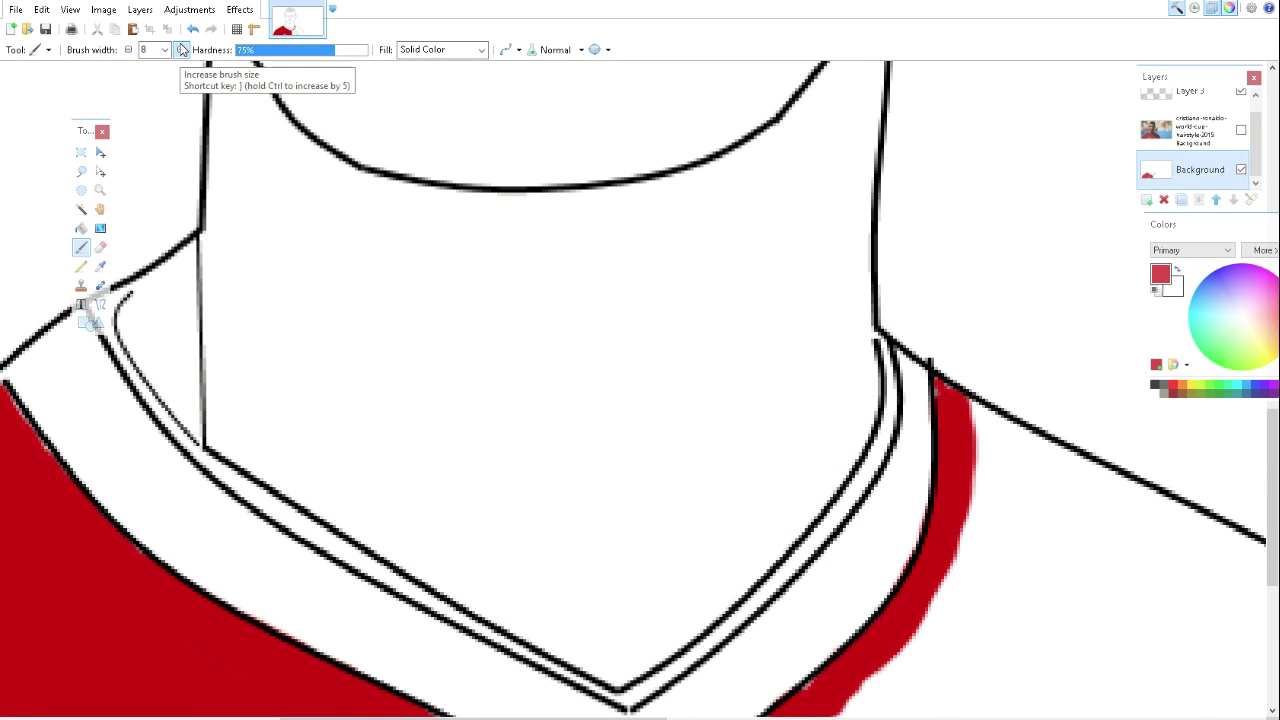
drag(969, 418, 1060, 486)
scroll(920, 494, up, 3)
scroll(429, 363, right, 3)
drag(429, 363, 1080, 663)
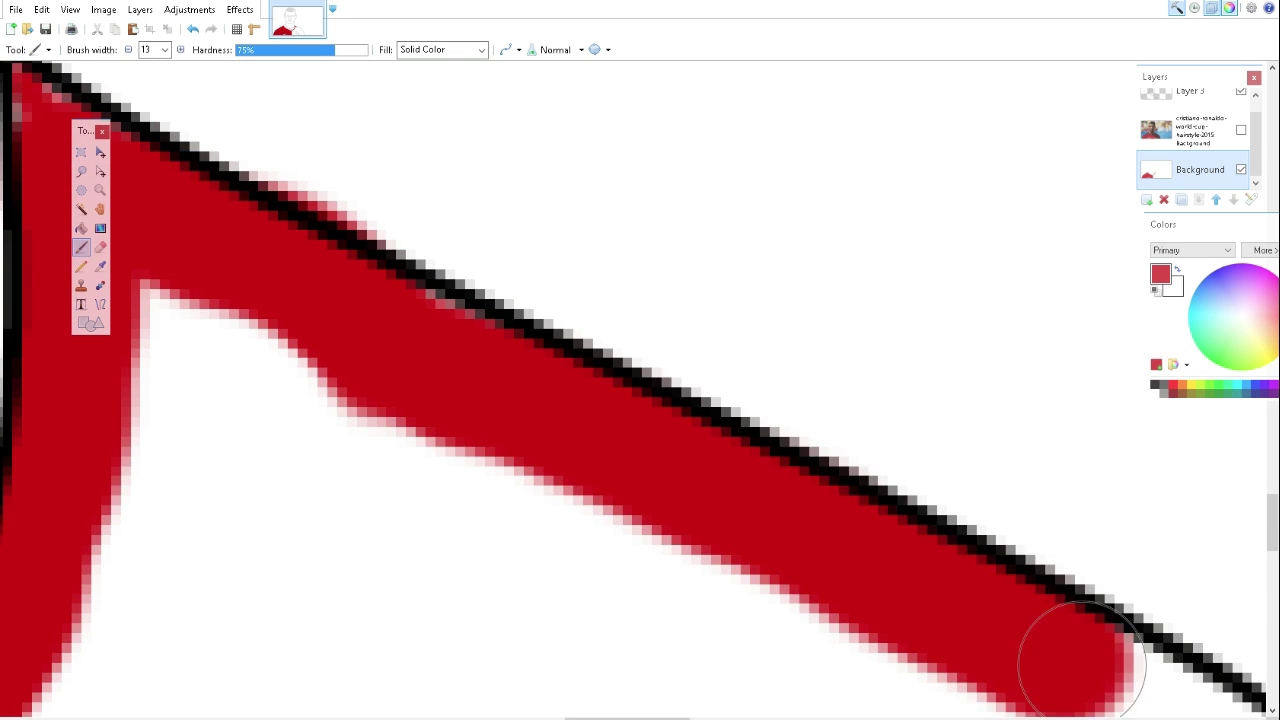
scroll(741, 548, down, 2)
scroll(741, 548, down, 2)
drag(966, 377, 1143, 531)
scroll(1143, 531, down, 2)
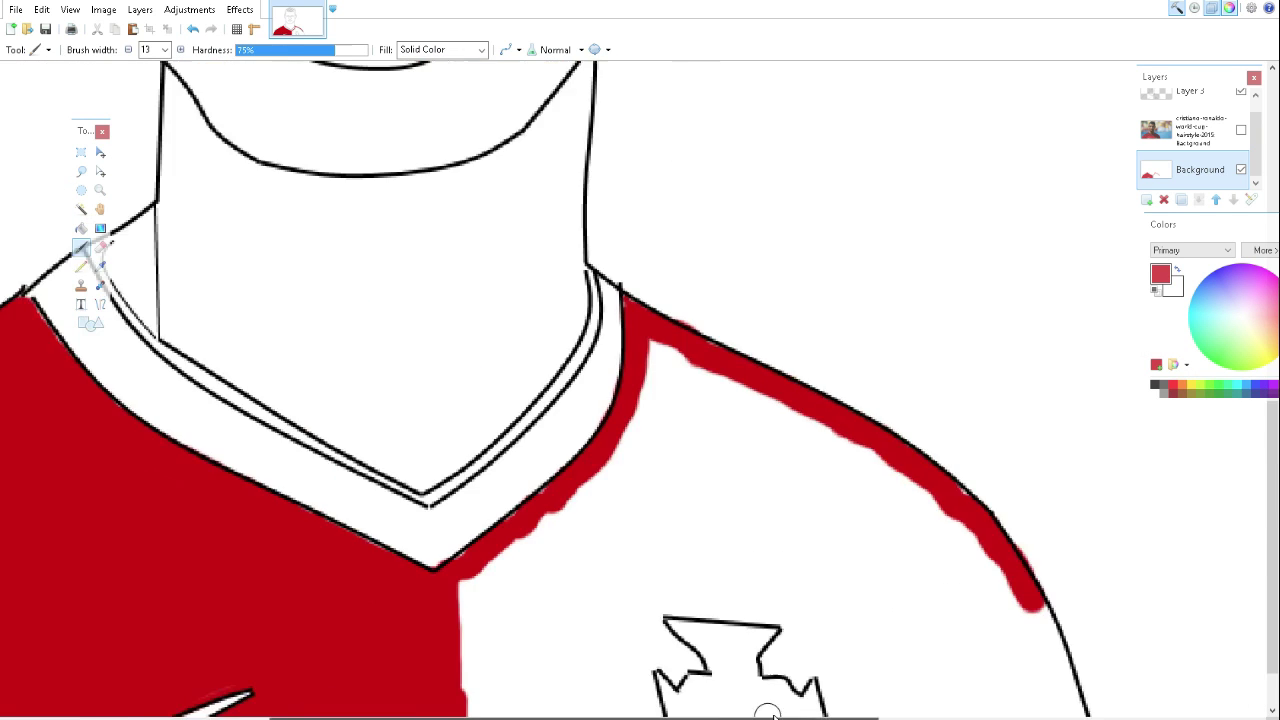
scroll(725, 440, up, 3)
drag(725, 440, 805, 530)
scroll(805, 530, down, 3)
mouse_move(874, 423)
mouse_down()
mouse_move(909, 643)
mouse_move(811, 403)
mouse_move(824, 625)
mouse_move(700, 420)
mouse_up()
scroll(629, 300, up, 5)
mouse_move(629, 300)
mouse_down()
mouse_move(580, 357)
mouse_move(600, 414)
mouse_up()
scroll(600, 414, down, 5)
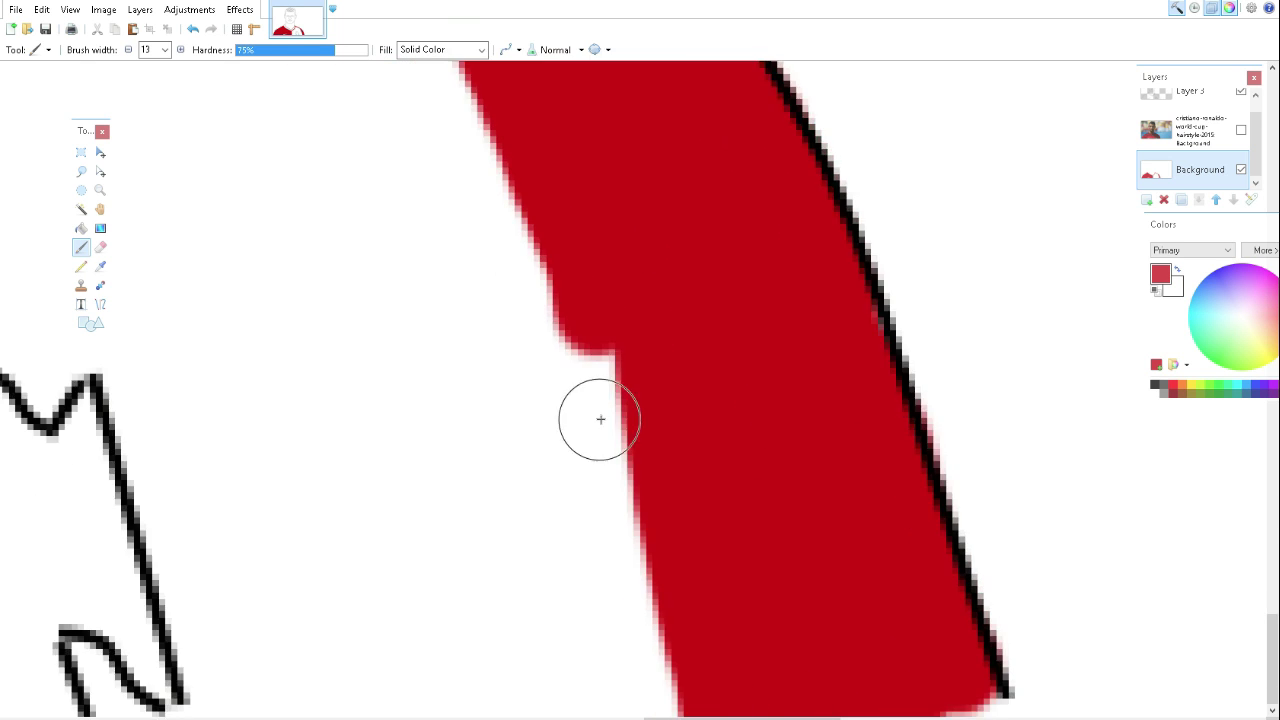
scroll(485, 441, down, 3)
drag(485, 441, 420, 386)
scroll(420, 386, down, 2)
drag(363, 337, 588, 505)
scroll(588, 505, down, 2)
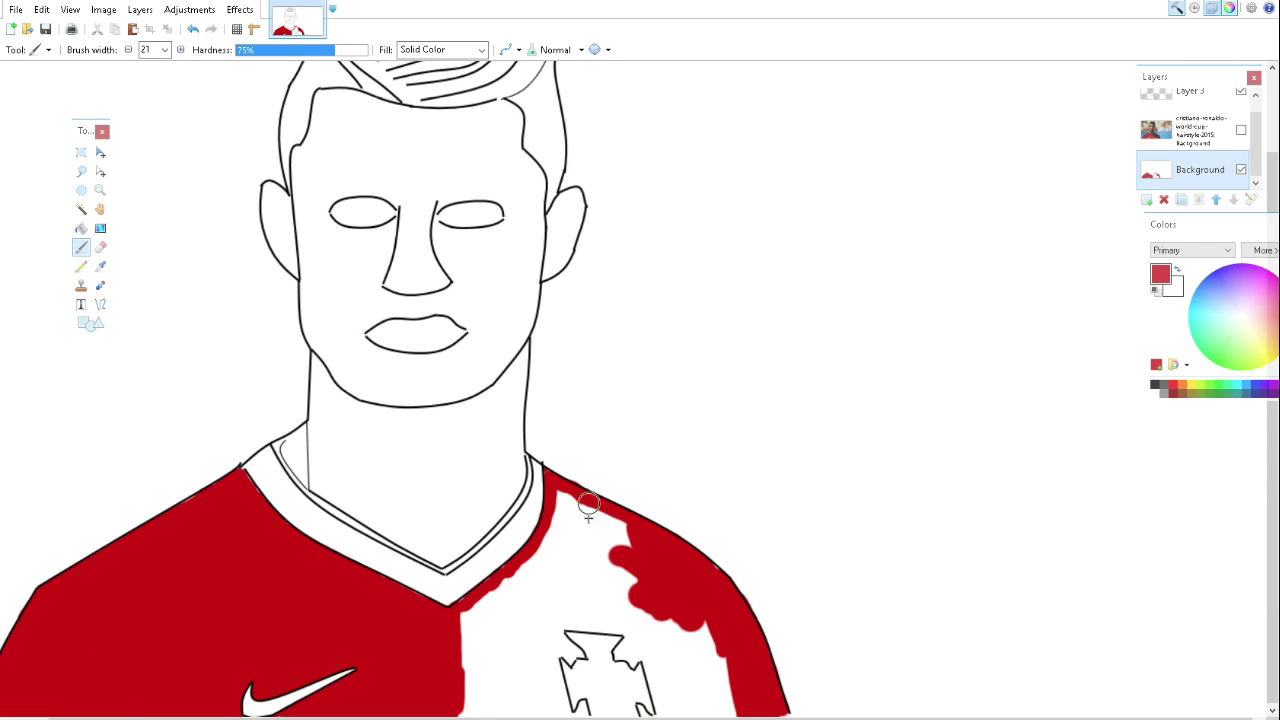
mouse_move(668, 604)
mouse_down()
mouse_move(643, 600)
mouse_move(560, 505)
mouse_move(520, 580)
mouse_move(564, 550)
mouse_move(644, 621)
mouse_up()
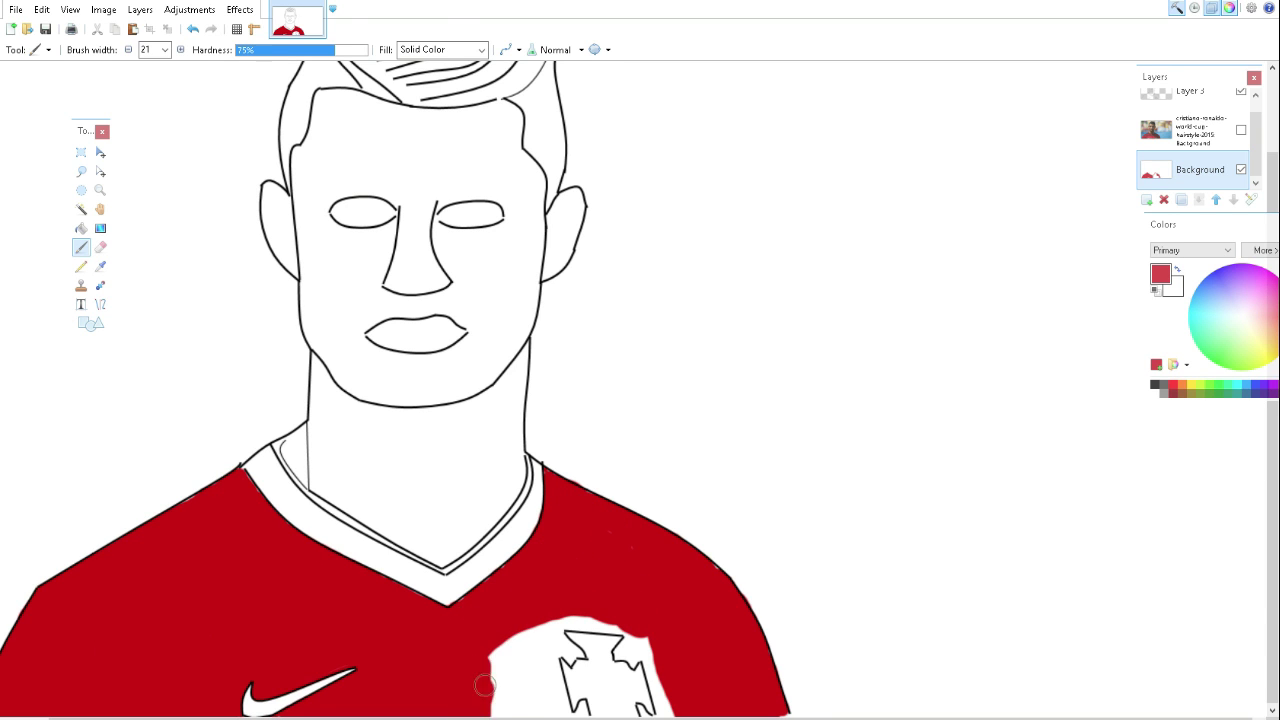
Step: With a slightly smaller brush, paint red up to the badge edges, then hide the painted layer
scroll(569, 597, up, 2)
scroll(569, 597, up, 2)
key(bracketleft)
key(bracketleft)
key(bracketleft)
mouse_move(560, 620)
mouse_down()
mouse_move(723, 546)
mouse_move(880, 640)
mouse_move(848, 515)
mouse_up()
scroll(912, 661, up, 1)
drag(560, 470, 510, 705)
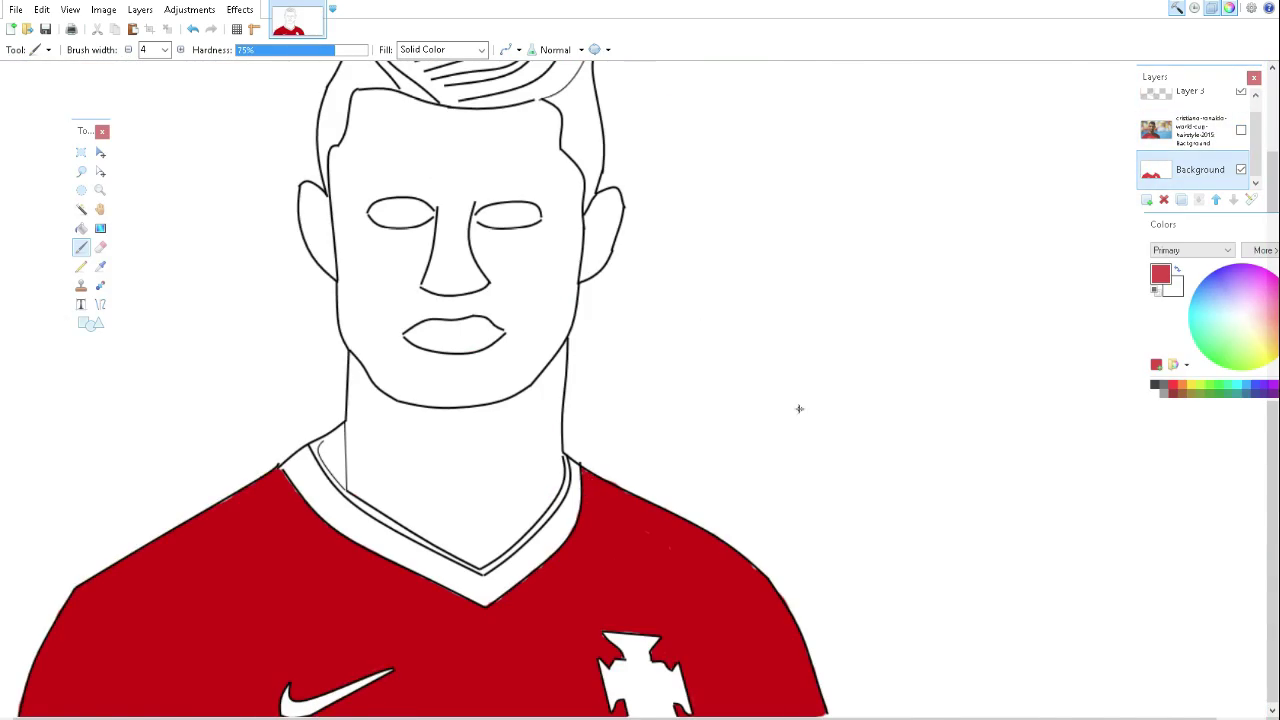
click(1241, 169)
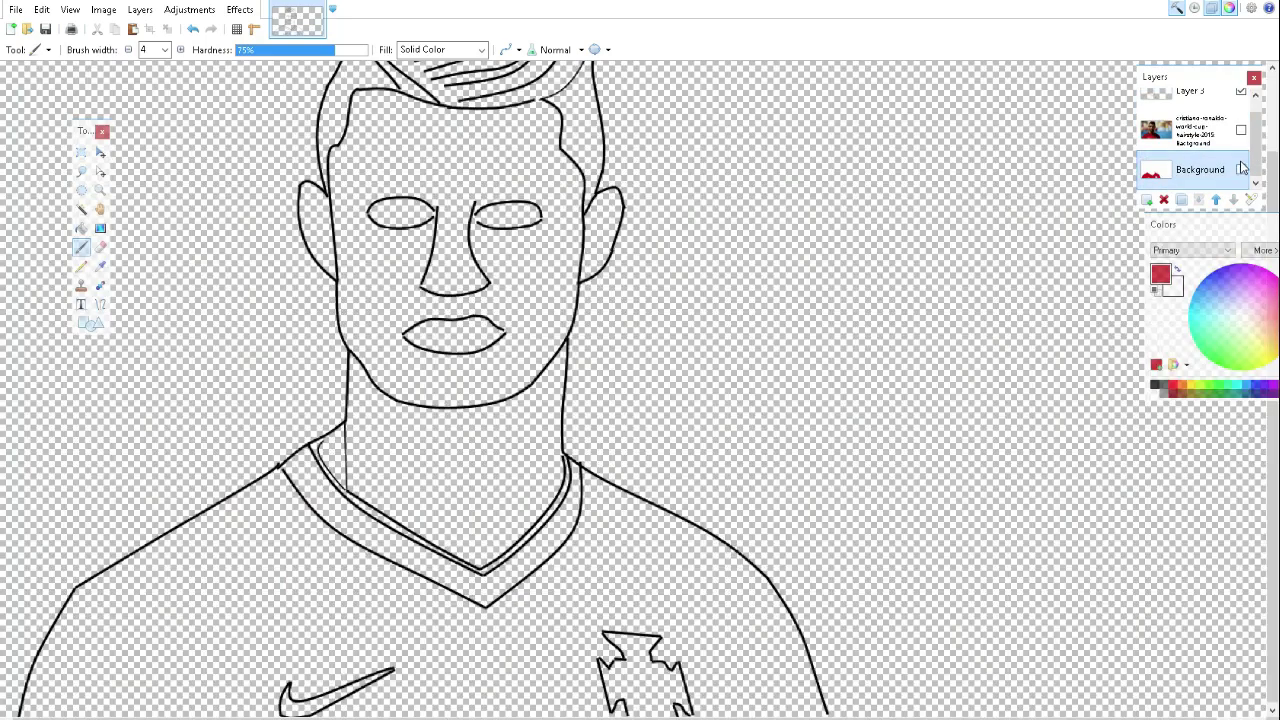
Step: Show the reference photo layer above the painted layer, keeping the painted layer selected
click(1241, 130)
click(1190, 130)
click(1233, 199)
click(1241, 130)
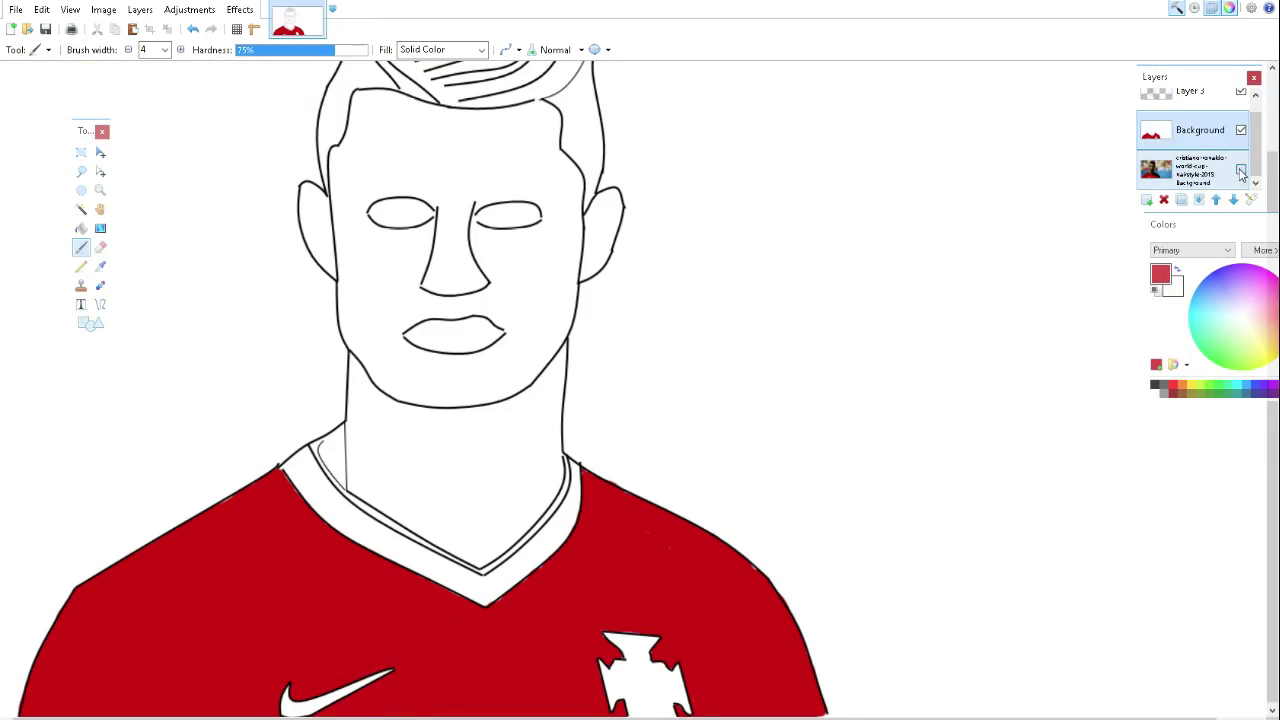
click(1216, 199)
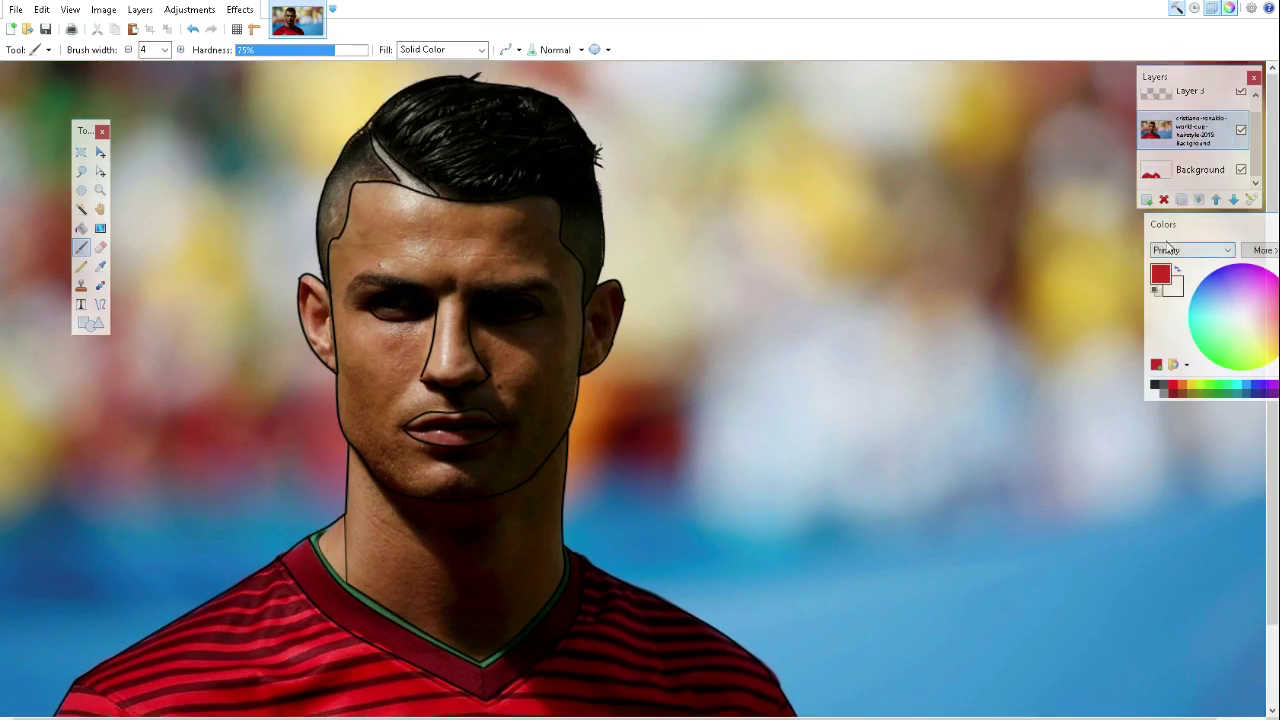
click(1200, 169)
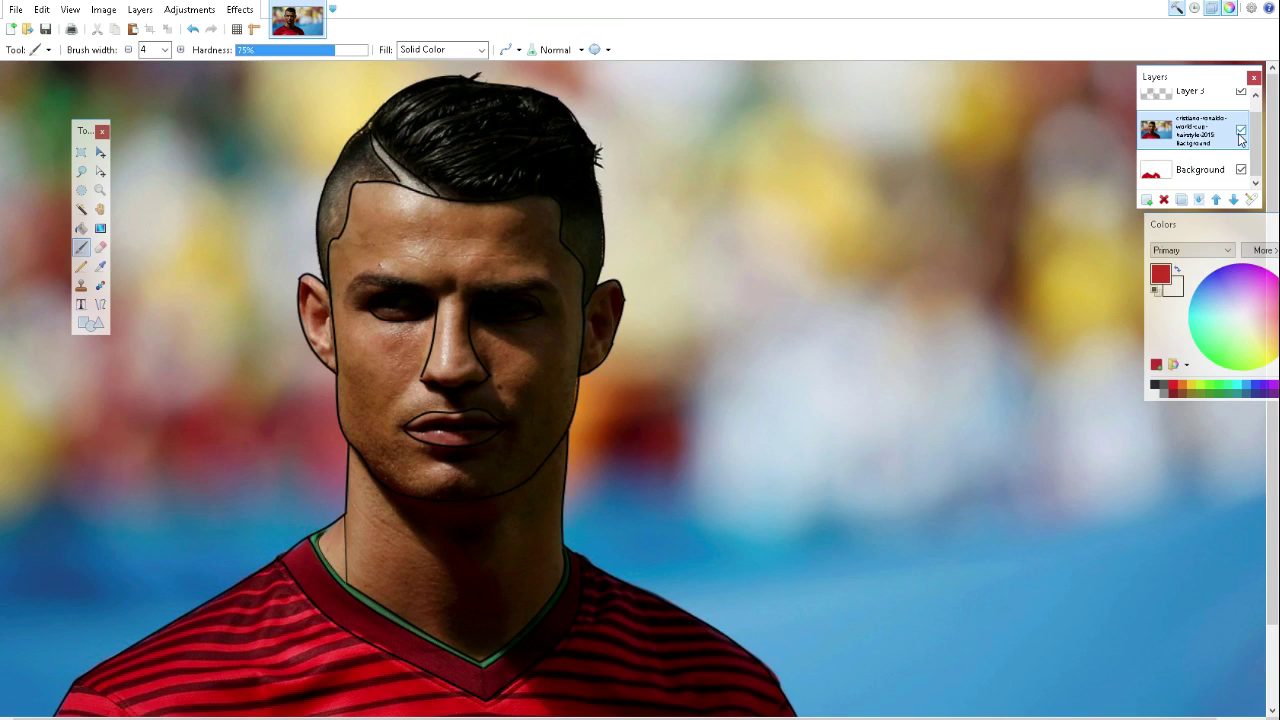
Step: Sample the dark red collar colour from the reference photo, then hide the photo
click(100, 266)
click(372, 620)
click(1172, 392)
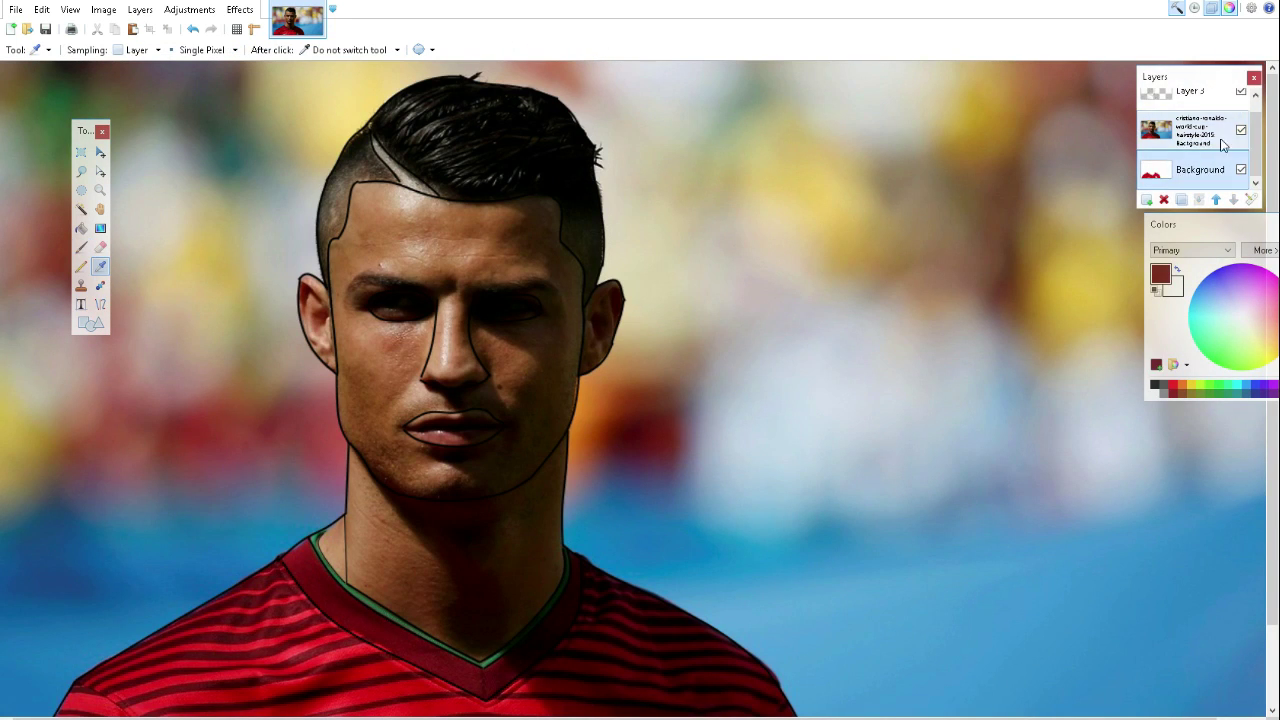
click(1241, 130)
Step: With a medium brush, paint dark red along the collar band and lower collar
click(81, 247)
scroll(364, 677, up, 3)
scroll(364, 677, up, 1)
click(180, 49)
mouse_move(177, 280)
mouse_down()
mouse_move(345, 470)
mouse_move(845, 615)
mouse_up()
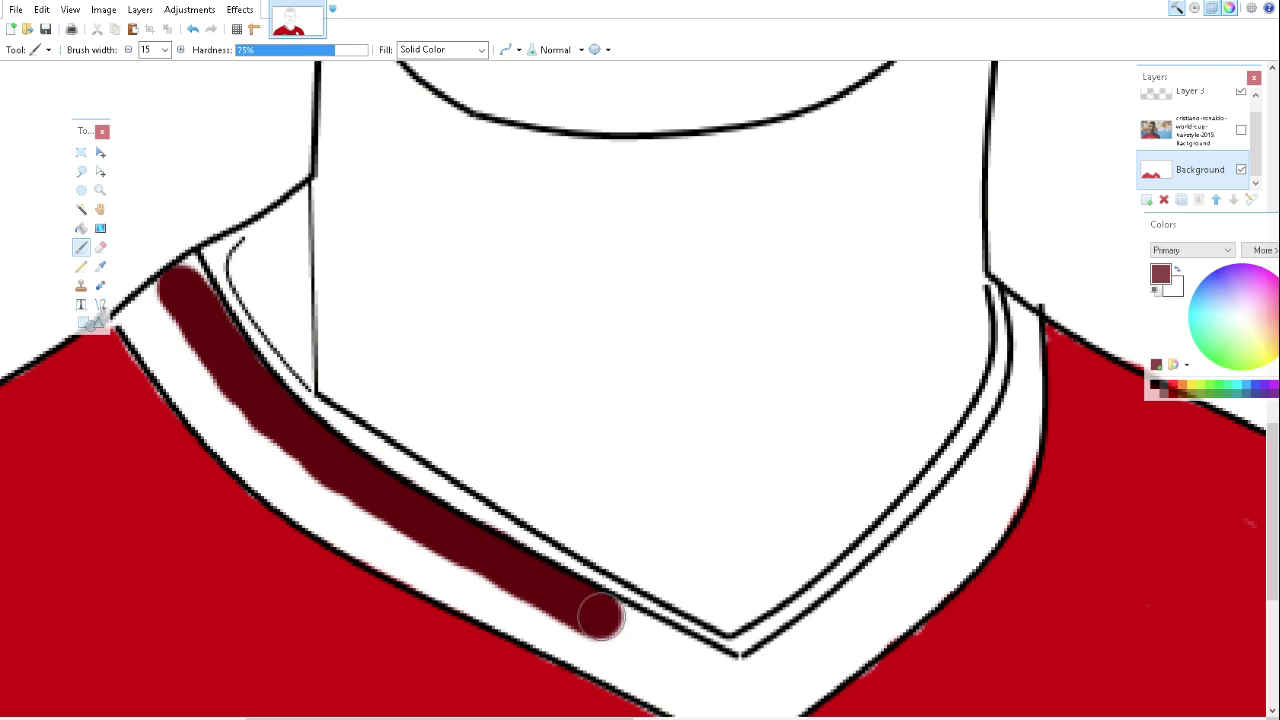
mouse_move(190, 262)
mouse_down()
mouse_move(171, 286)
mouse_move(191, 400)
mouse_move(320, 514)
mouse_move(323, 497)
mouse_move(172, 325)
mouse_up()
scroll(426, 511, up, 1)
mouse_move(446, 589)
mouse_down()
mouse_move(403, 554)
mouse_move(533, 632)
mouse_up()
scroll(533, 632, down, 3)
mouse_move(614, 480)
mouse_down()
mouse_move(770, 563)
mouse_move(909, 509)
mouse_move(945, 470)
mouse_up()
scroll(966, 514, down, 1)
scroll(585, 560, down, 1)
scroll(585, 550, up, 2)
mouse_move(520, 550)
mouse_down()
mouse_move(585, 543)
mouse_move(751, 366)
mouse_move(609, 420)
mouse_move(786, 414)
mouse_move(840, 330)
mouse_up()
Step: Narrow the brush and extend the dark red up the collar band
scroll(786, 414, up, 3)
click(128, 49)
drag(855, 245, 840, 130)
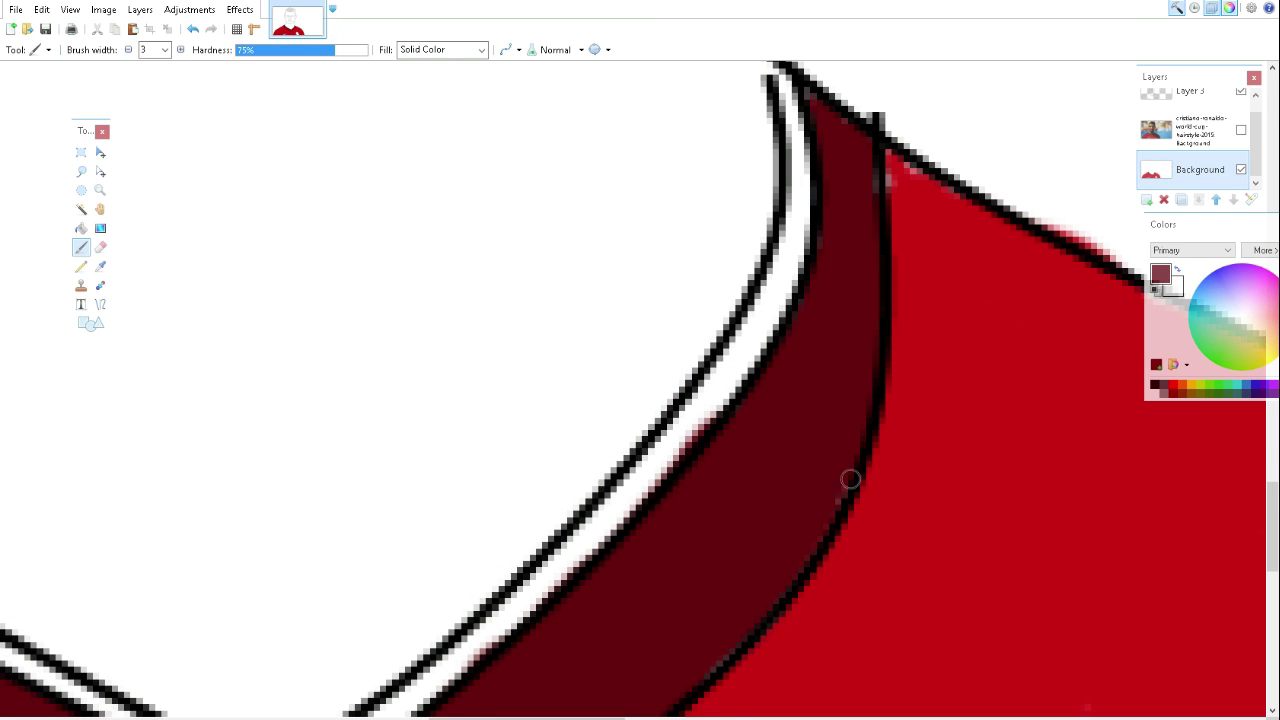
scroll(855, 455, down, 3)
scroll(477, 377, down, 3)
Step: Sample the green collar trim colour from the reference photo and hide the photo again
click(1254, 130)
scroll(540, 440, up, 5)
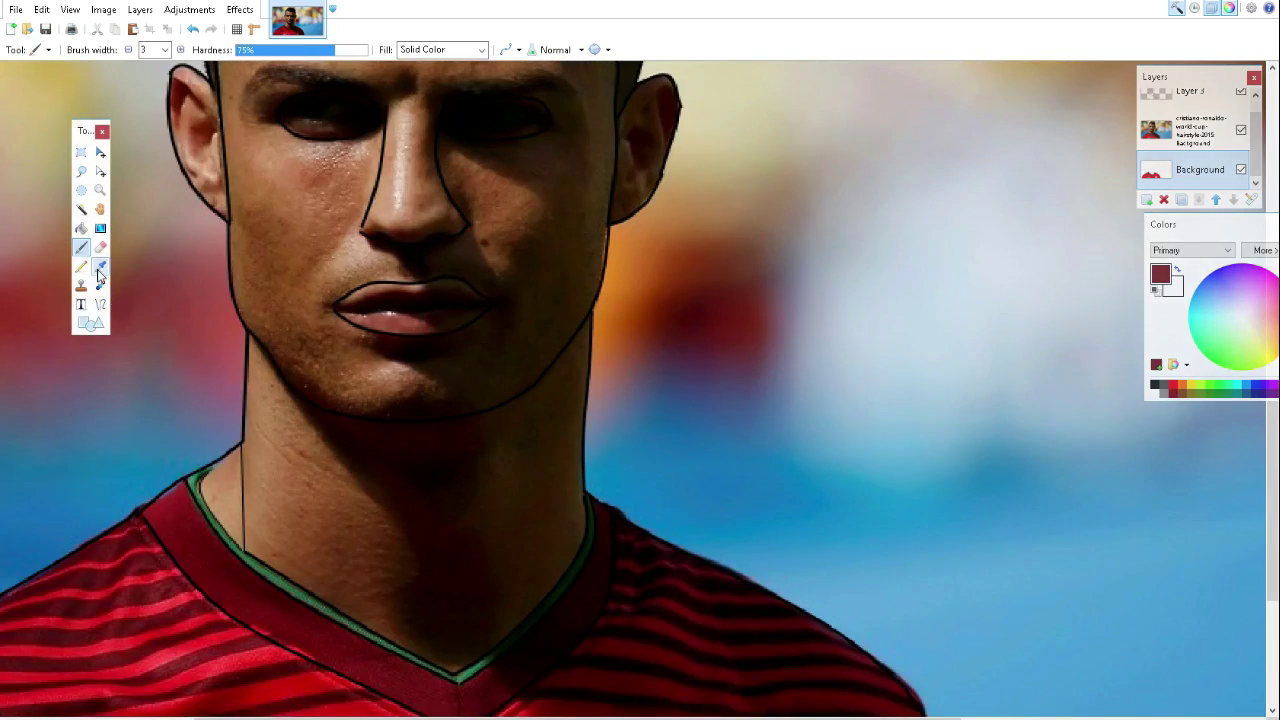
key(k)
click(275, 550)
click(1241, 130)
drag(84, 131, 16, 77)
Step: Paint green trim along the inner collar line from the left side down to the V's bottom
click(13, 193)
scroll(69, 409, up, 1)
drag(95, 430, 114, 534)
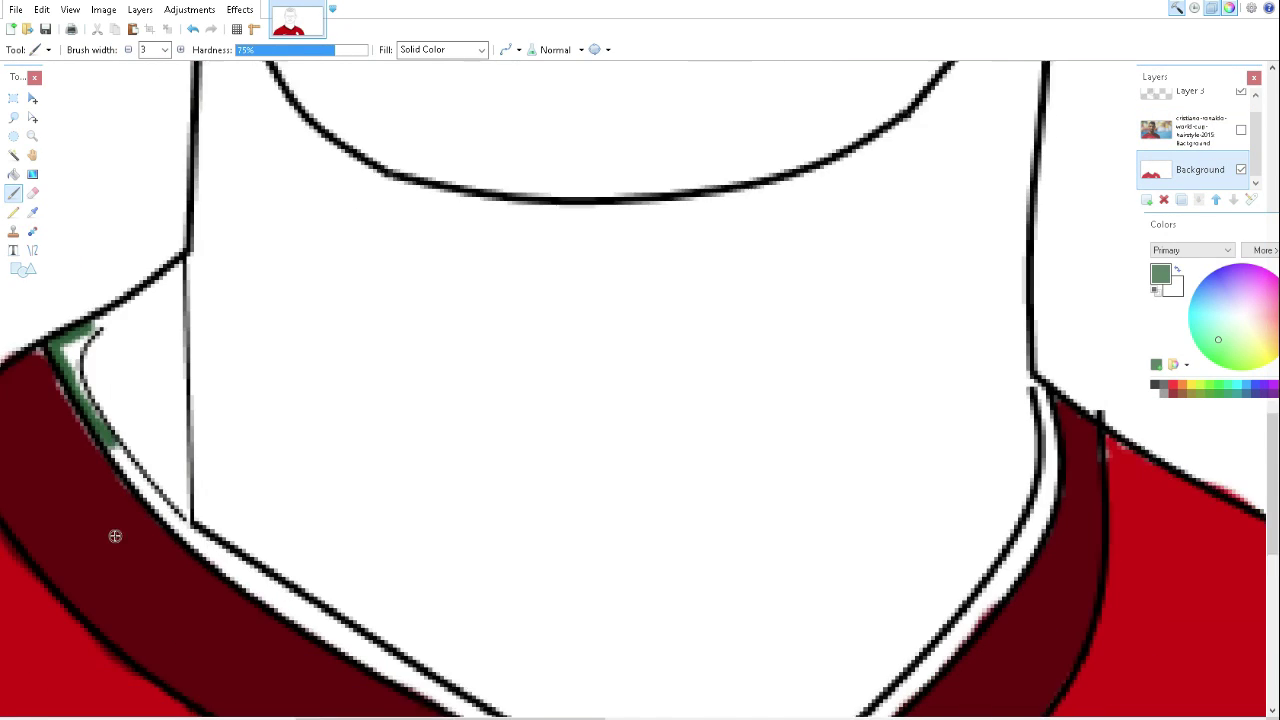
scroll(114, 534, down, 3)
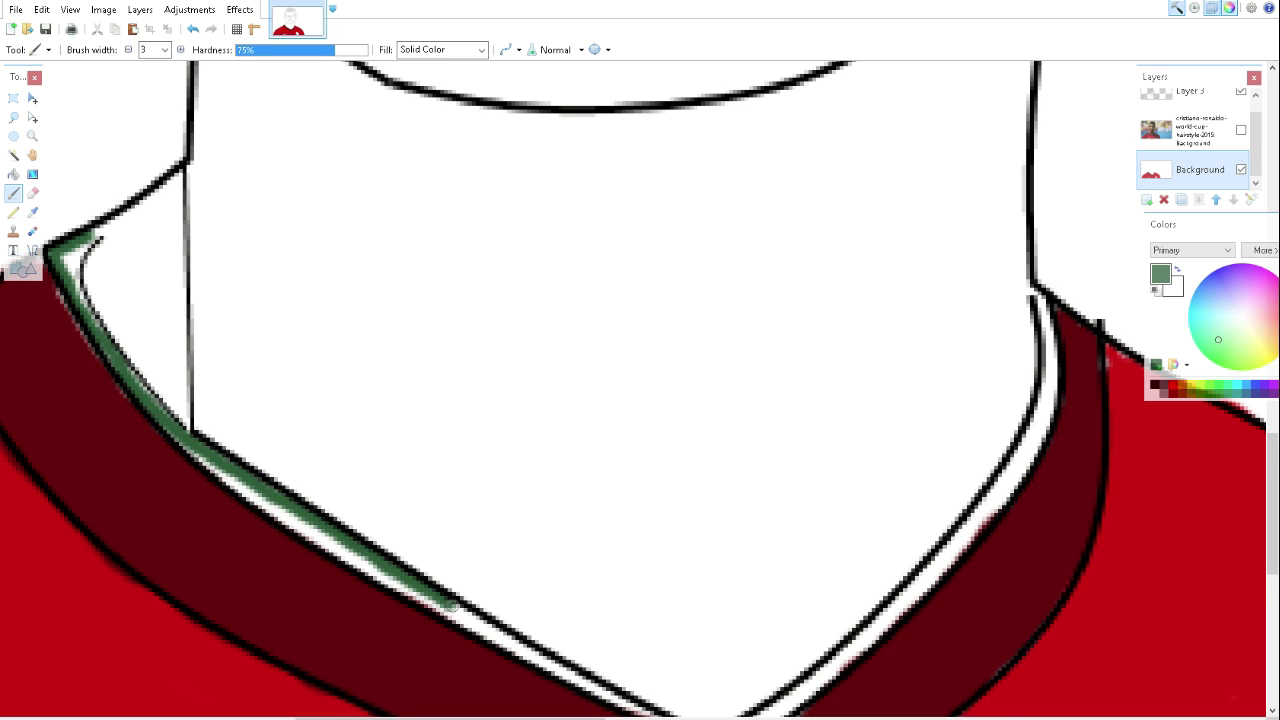
scroll(595, 690, down, 2)
scroll(650, 430, up, 3)
mouse_move(578, 392)
mouse_down()
mouse_move(678, 460)
mouse_move(940, 574)
mouse_up()
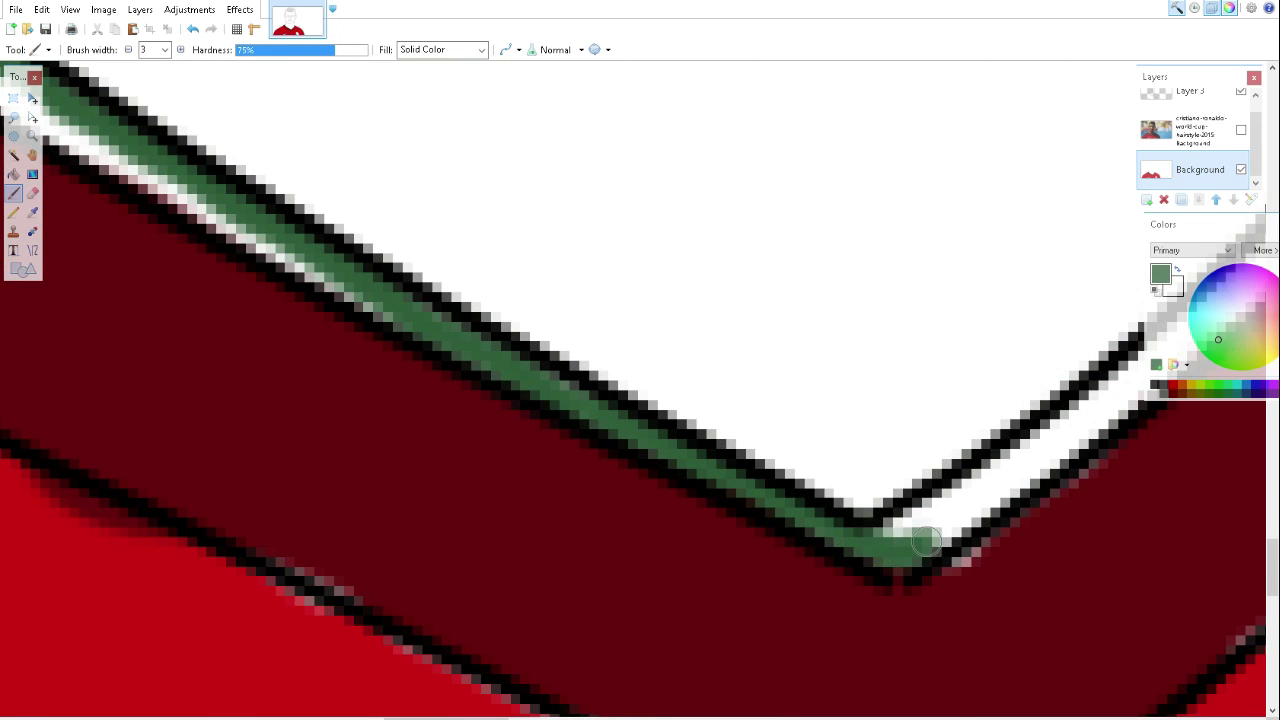
scroll(572, 528, down, 4)
scroll(572, 528, up, 2)
scroll(572, 528, down, 1)
Step: Continue the green trim up the right side and along the upper-left edge, then show the reference photo
mouse_move(505, 695)
mouse_down()
mouse_move(600, 665)
mouse_move(645, 627)
mouse_move(987, 262)
mouse_up()
drag(1008, 203, 1025, 150)
scroll(1008, 203, up, 3)
scroll(900, 300, down, 3)
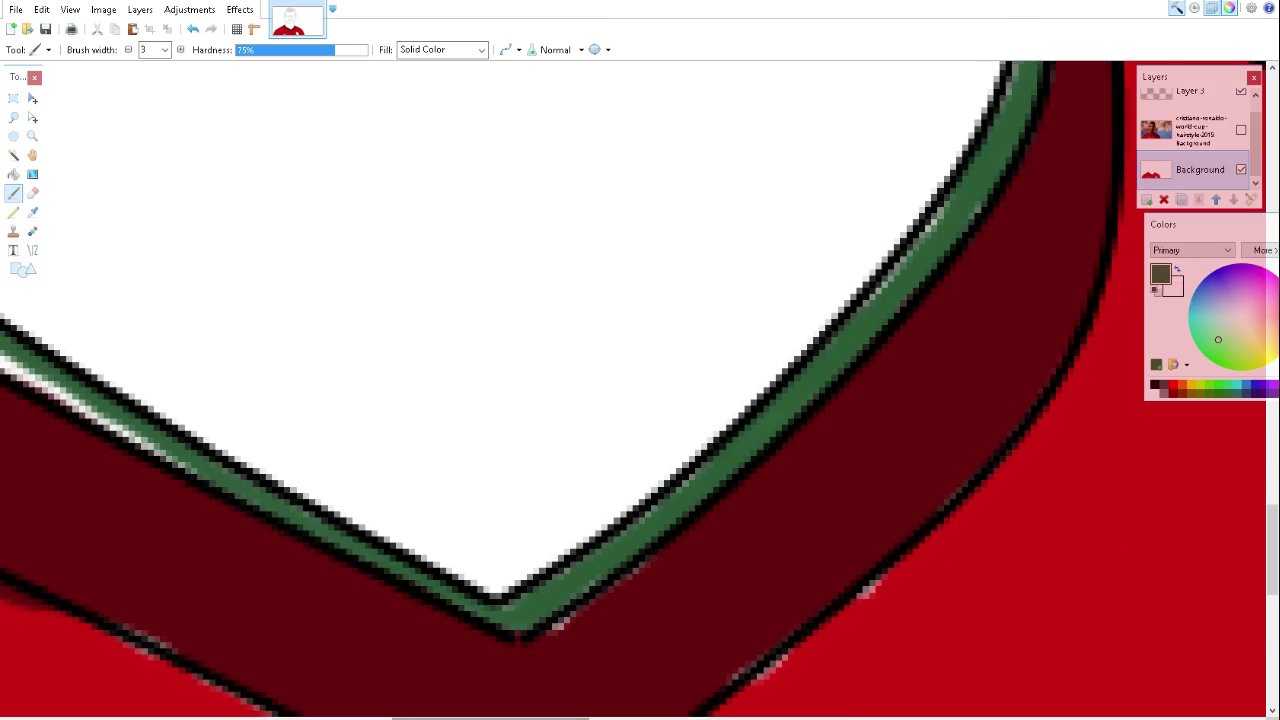
scroll(740, 440, left, 5)
drag(903, 553, 1020, 625)
scroll(1020, 600, down, 2)
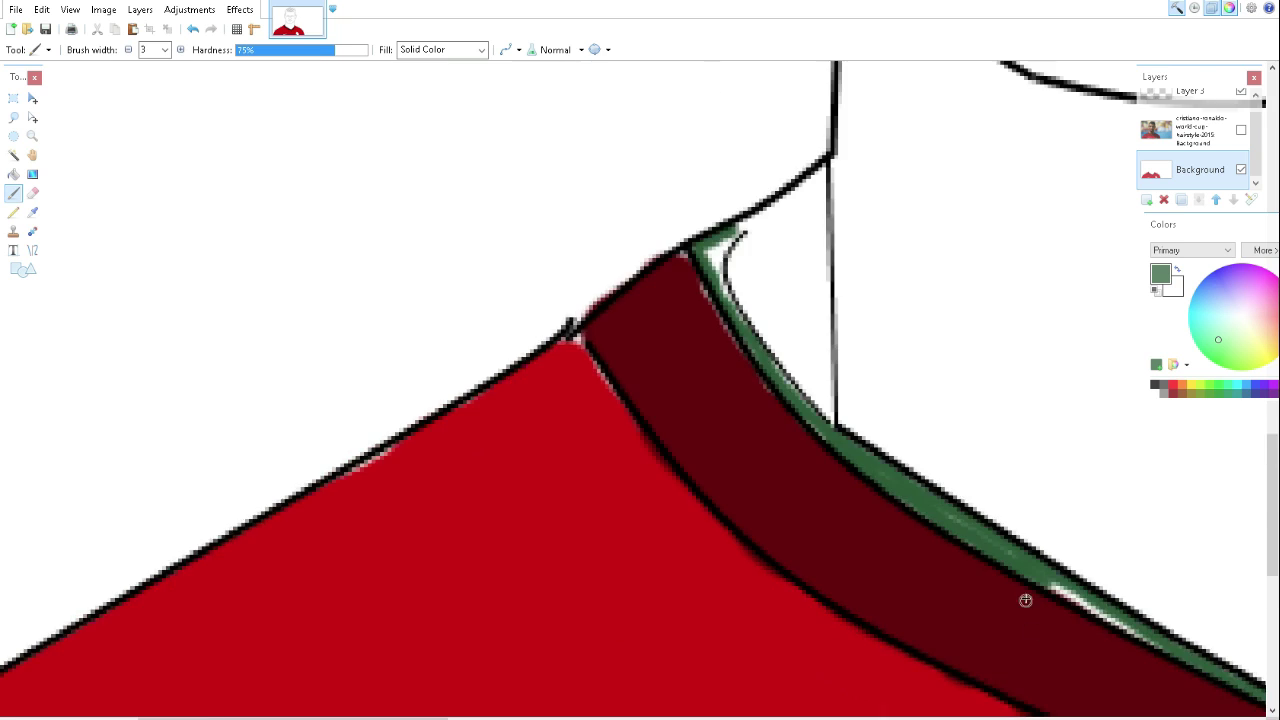
scroll(1000, 600, up, 3)
scroll(954, 595, down, 3)
scroll(954, 595, up, 3)
scroll(1031, 409, up, 2)
scroll(363, 609, down, 3)
scroll(363, 609, down, 1)
scroll(640, 400, down, 4)
click(1254, 130)
click(32, 212)
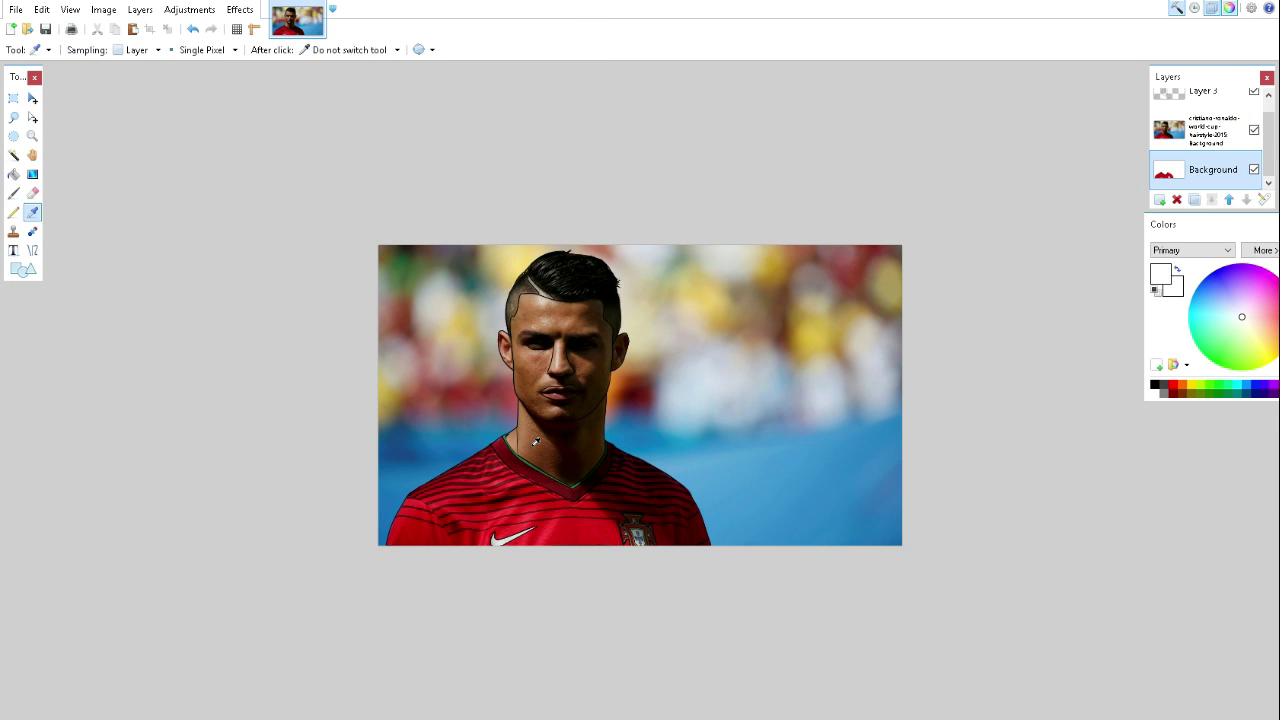
Step: Sample the brown skin colour from the photo, hide the photo, and select the painted layer for brushing
click(1200, 130)
click(538, 442)
click(1254, 130)
click(1210, 170)
key(b)
Step: Paint brown down the neck and along its right edge to the collar
scroll(443, 509, up, 3)
scroll(443, 509, up, 1)
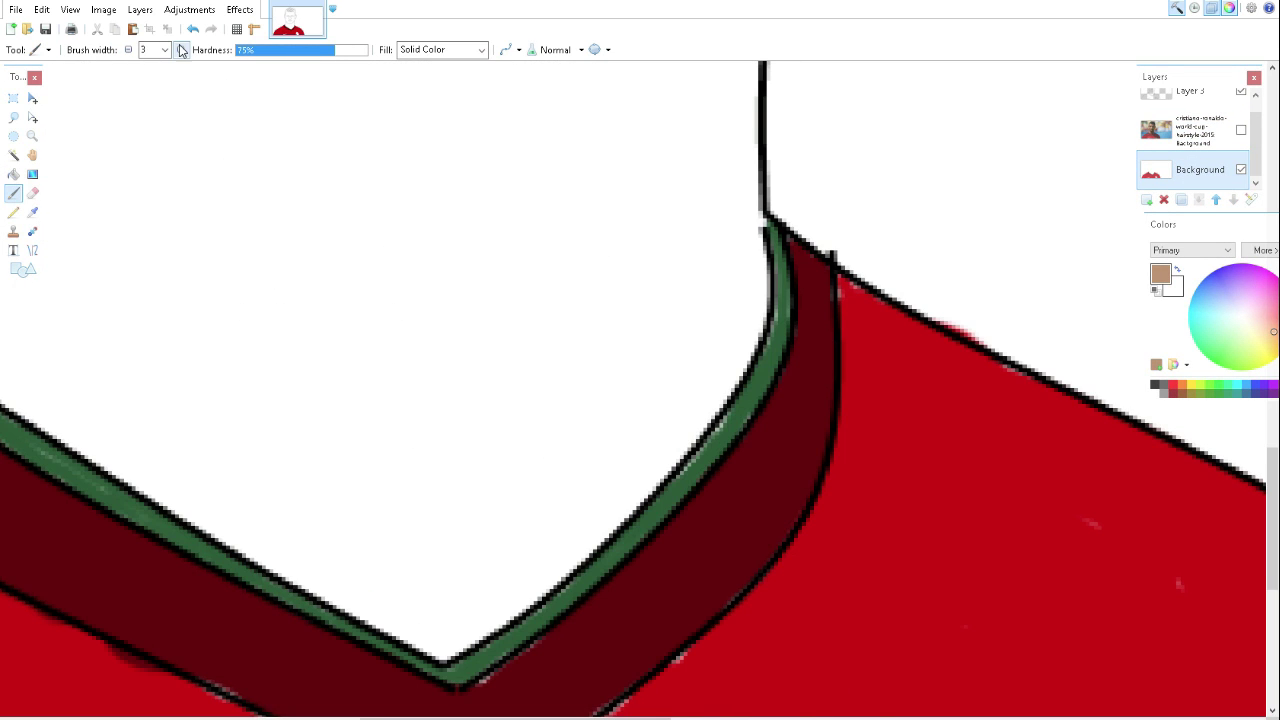
scroll(309, 449, down, 2)
scroll(320, 400, up, 3)
mouse_move(330, 360)
mouse_down()
mouse_move(340, 635)
mouse_move(288, 624)
mouse_move(300, 591)
mouse_move(430, 600)
mouse_move(397, 240)
mouse_up()
scroll(397, 240, down, 2)
mouse_move(420, 530)
mouse_down()
mouse_move(430, 270)
mouse_move(525, 605)
mouse_move(460, 430)
mouse_move(449, 320)
mouse_up()
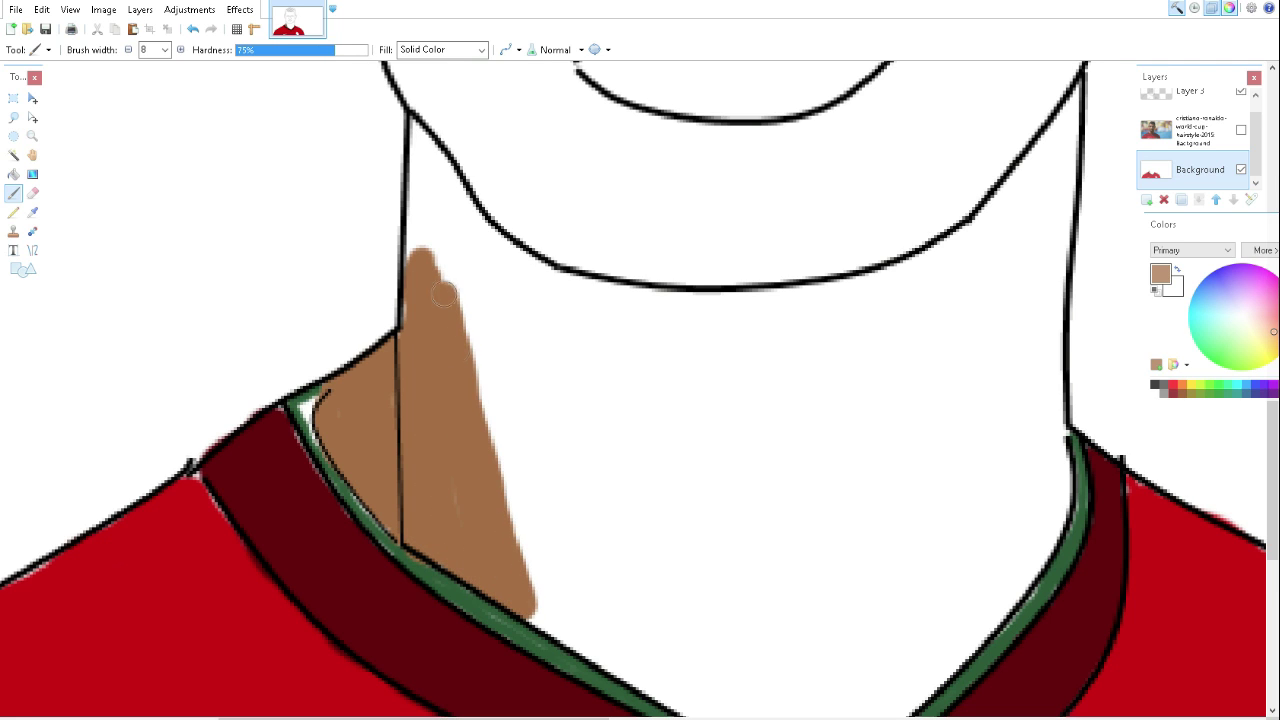
drag(438, 248, 554, 627)
scroll(640, 400, down, 2)
drag(565, 492, 605, 520)
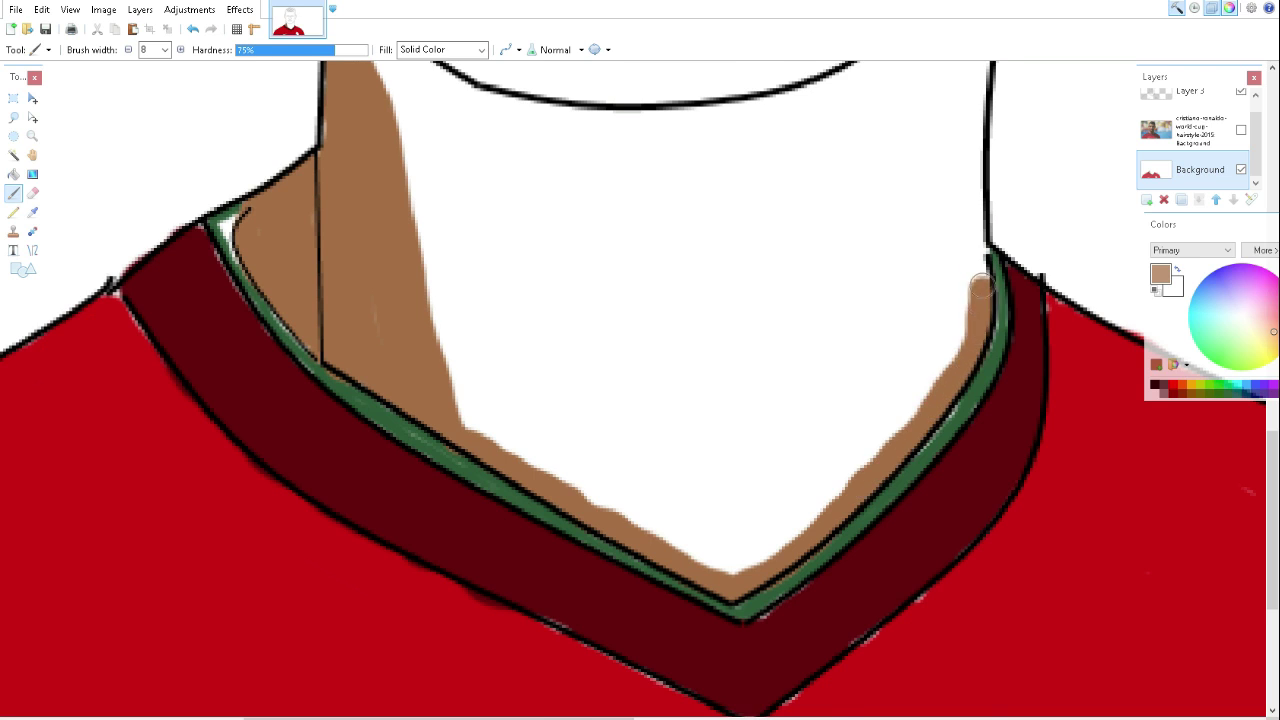
Step: Paint brown along the chin line, the left neck edge and the right side of the neck
scroll(981, 293, up, 2)
drag(975, 440, 992, 105)
drag(335, 238, 342, 152)
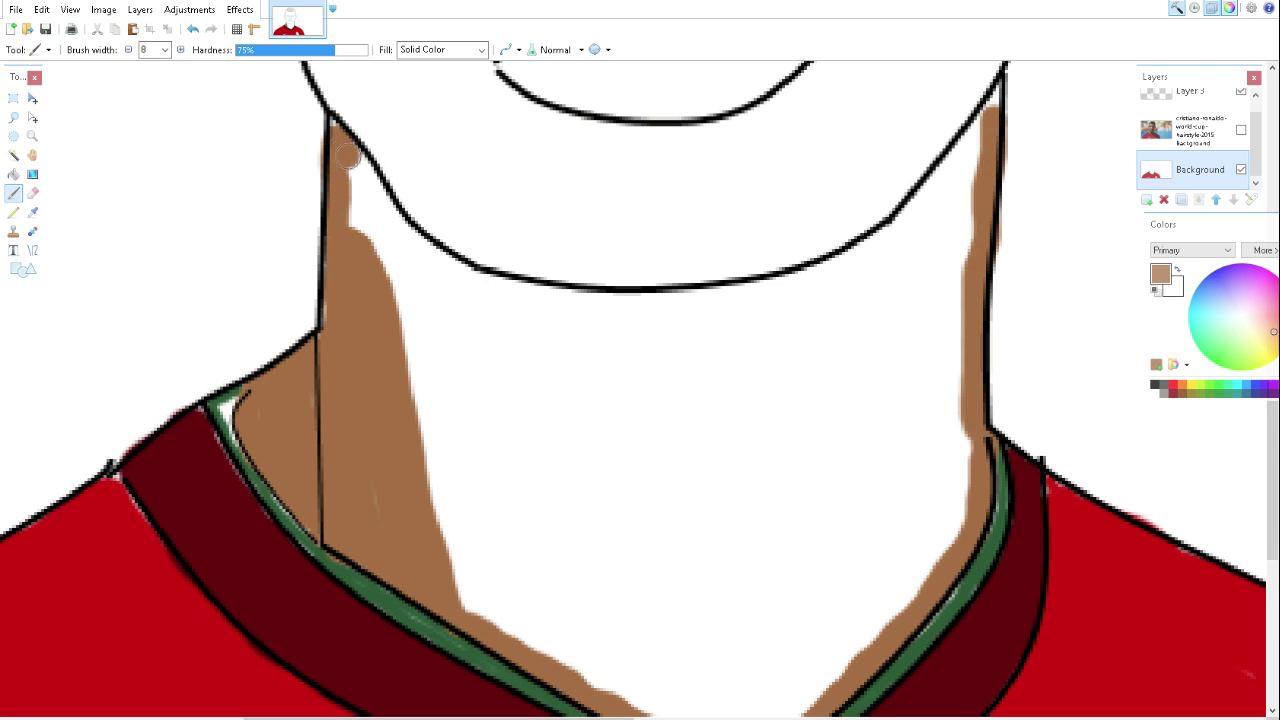
mouse_move(575, 302)
mouse_down()
mouse_move(790, 285)
mouse_move(950, 230)
mouse_move(975, 460)
mouse_move(950, 430)
mouse_move(981, 357)
mouse_up()
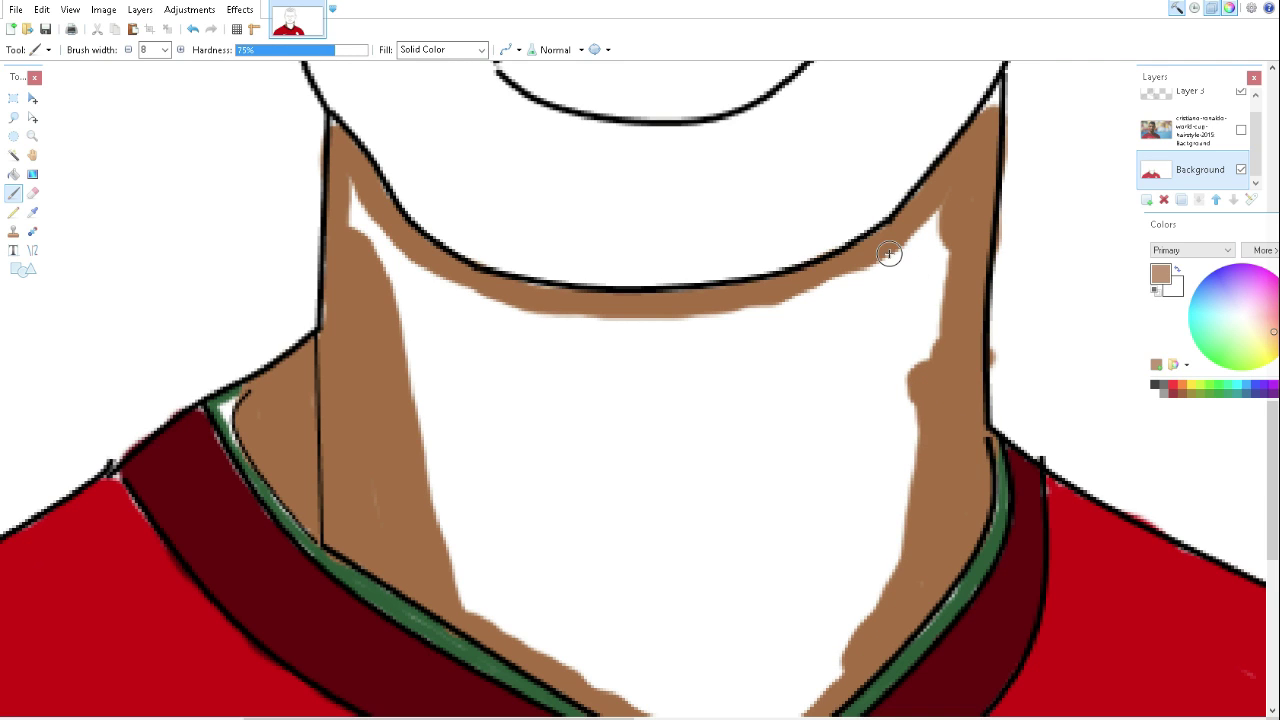
mouse_move(807, 247)
mouse_down()
mouse_move(910, 370)
mouse_move(820, 700)
mouse_move(870, 560)
mouse_move(868, 475)
mouse_move(790, 705)
mouse_move(690, 320)
mouse_move(390, 285)
mouse_move(428, 355)
mouse_move(490, 620)
mouse_move(465, 340)
mouse_move(800, 340)
mouse_move(650, 358)
mouse_move(800, 390)
mouse_move(790, 500)
mouse_up()
scroll(780, 420, down, 5)
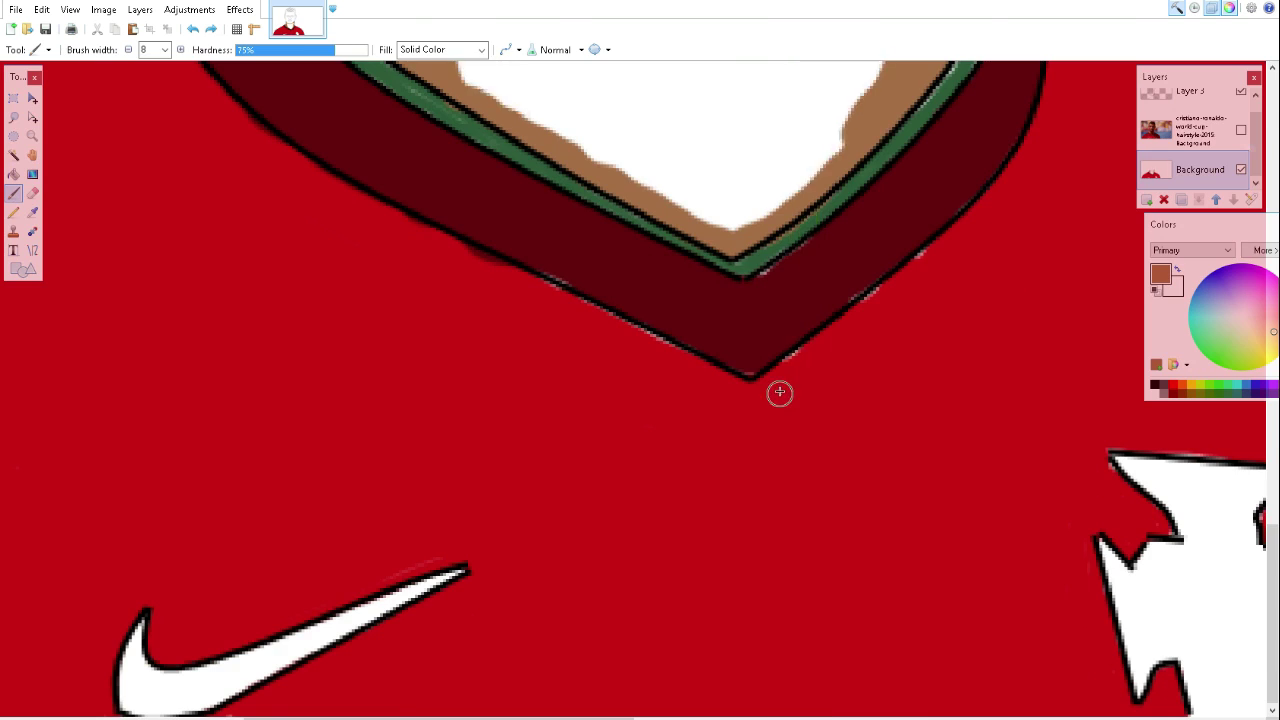
scroll(780, 391, down, 1)
Step: Set brush hardness to 100% with a wider brush to cover the remaining white neck
click(362, 50)
click(164, 49)
click(152, 300)
mouse_move(600, 220)
mouse_down()
mouse_move(771, 129)
mouse_move(733, 333)
mouse_move(600, 286)
mouse_move(600, 163)
mouse_move(650, 135)
mouse_up()
scroll(820, 198, up, 3)
click(128, 49)
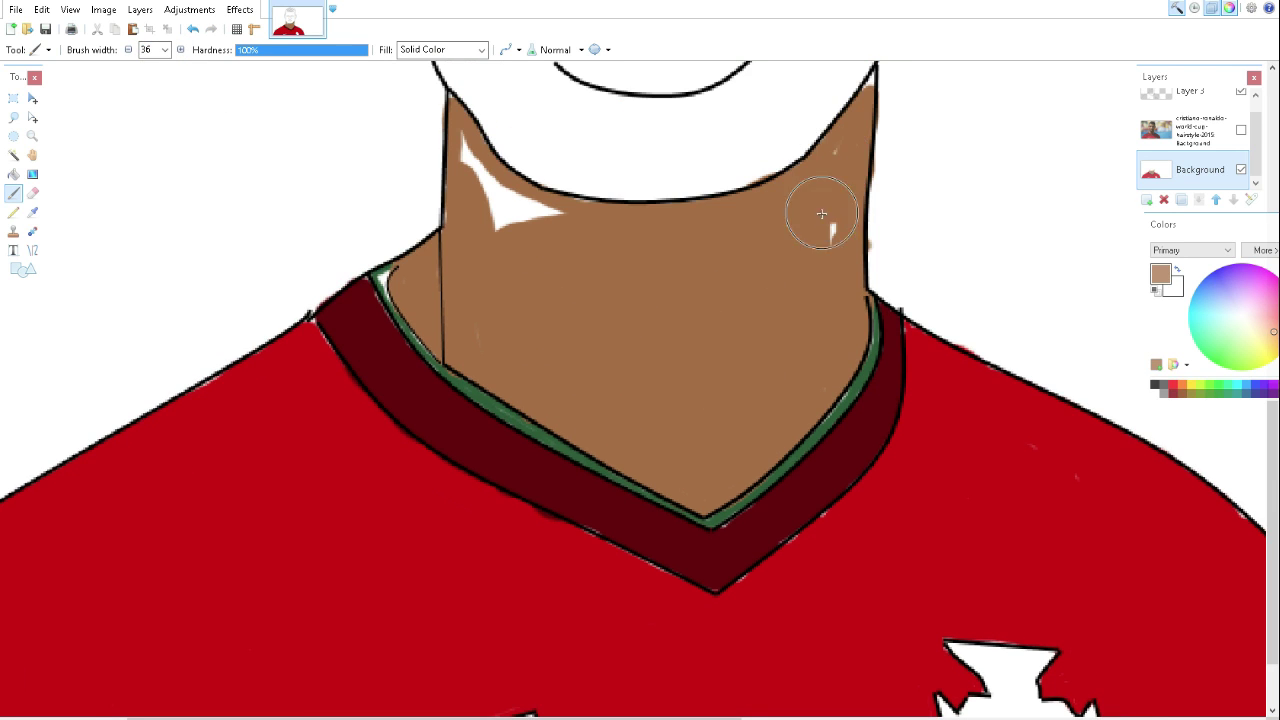
Step: Narrow the brush, zoom to fit, and move the Background layer above the hidden photo layer
click(128, 49)
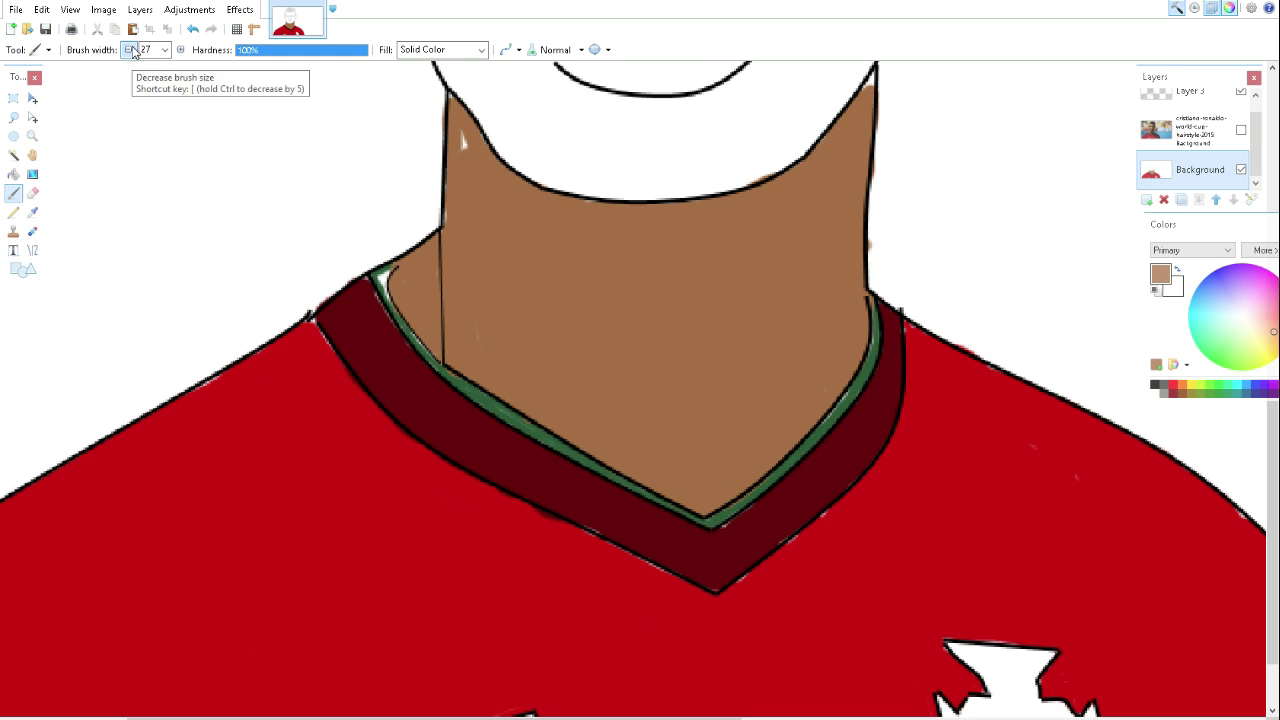
key(ctrl+b)
click(1254, 170)
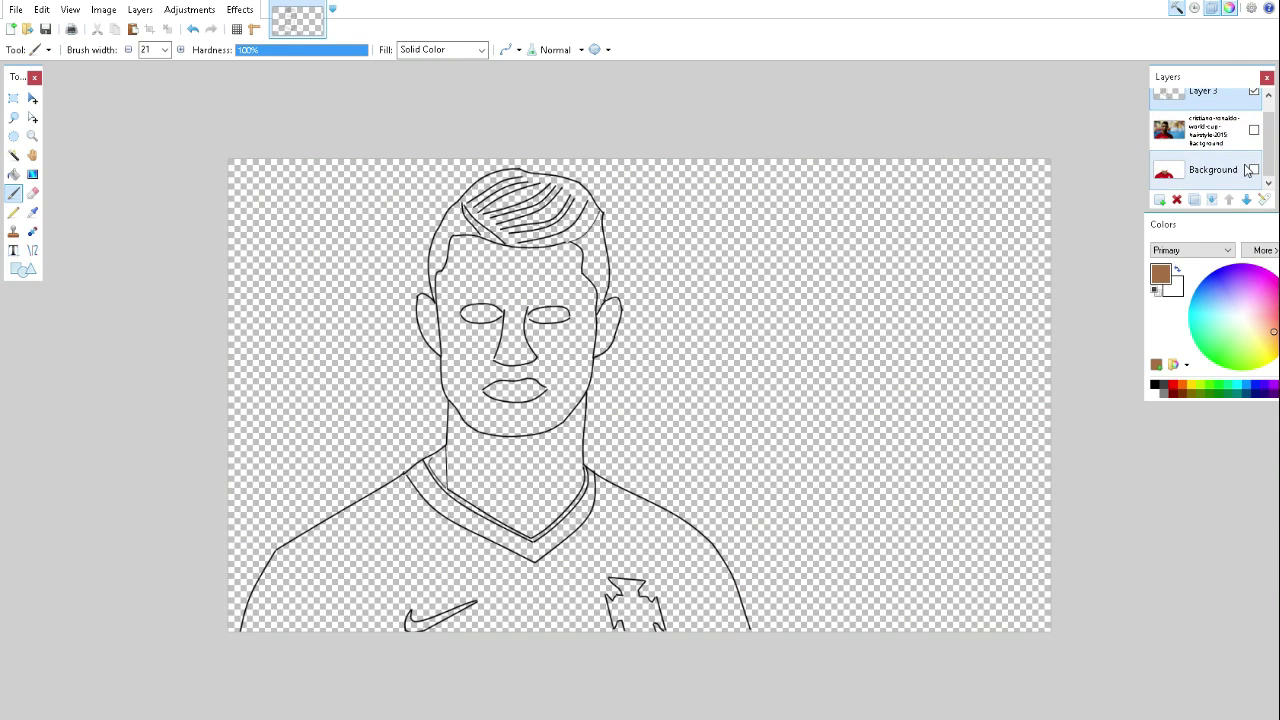
click(1254, 171)
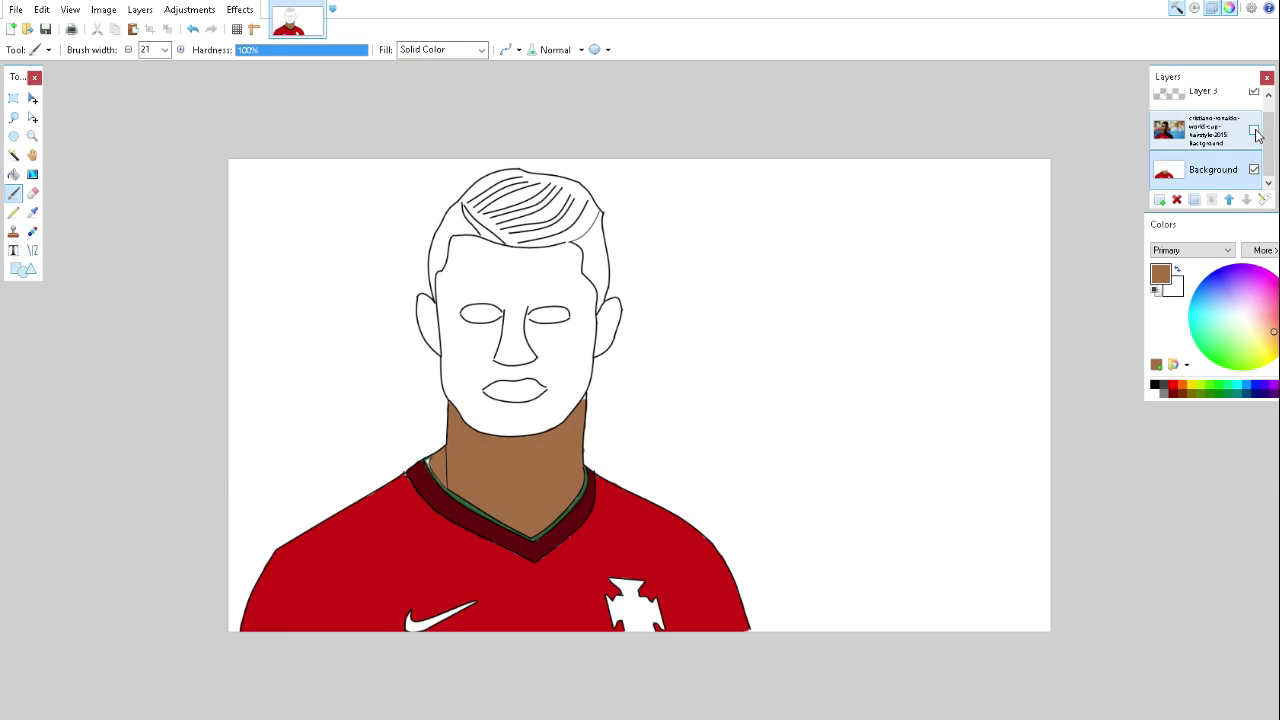
drag(1254, 170, 1256, 172)
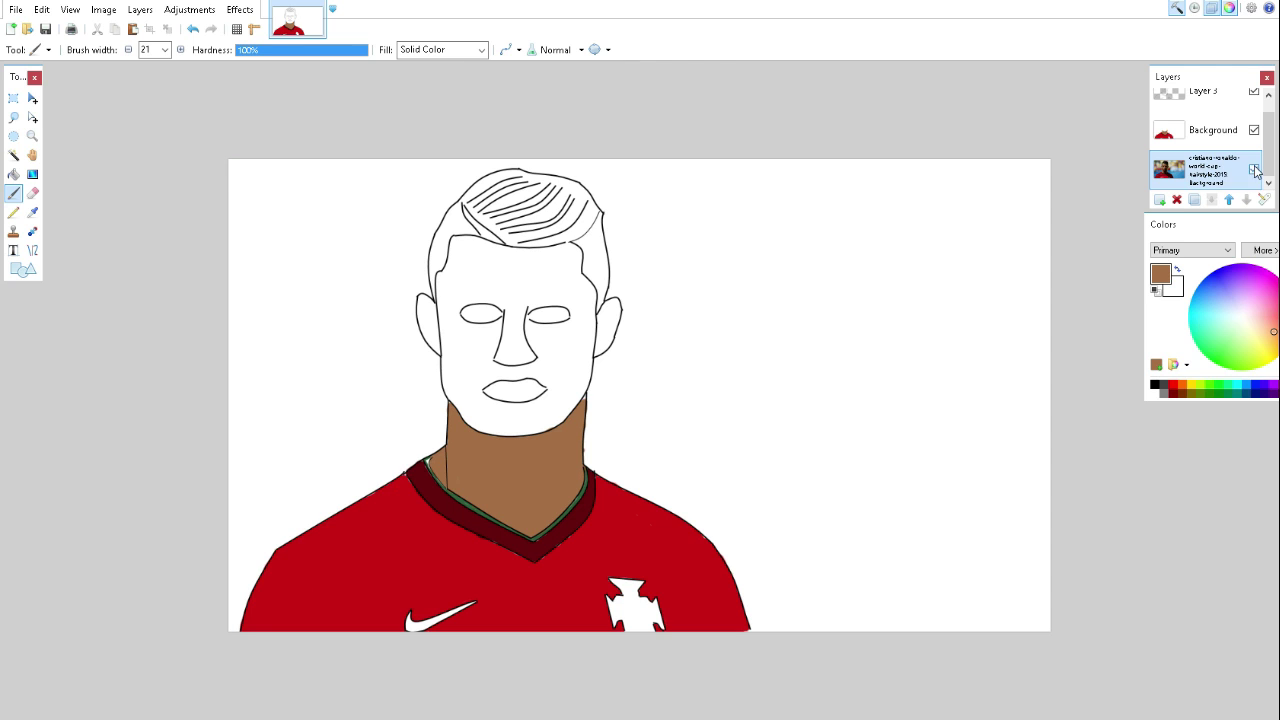
click(1254, 171)
Step: Undo the neck fill and drop the player photo file onto the drawing
key(ctrl+z)
key(ctrl+z)
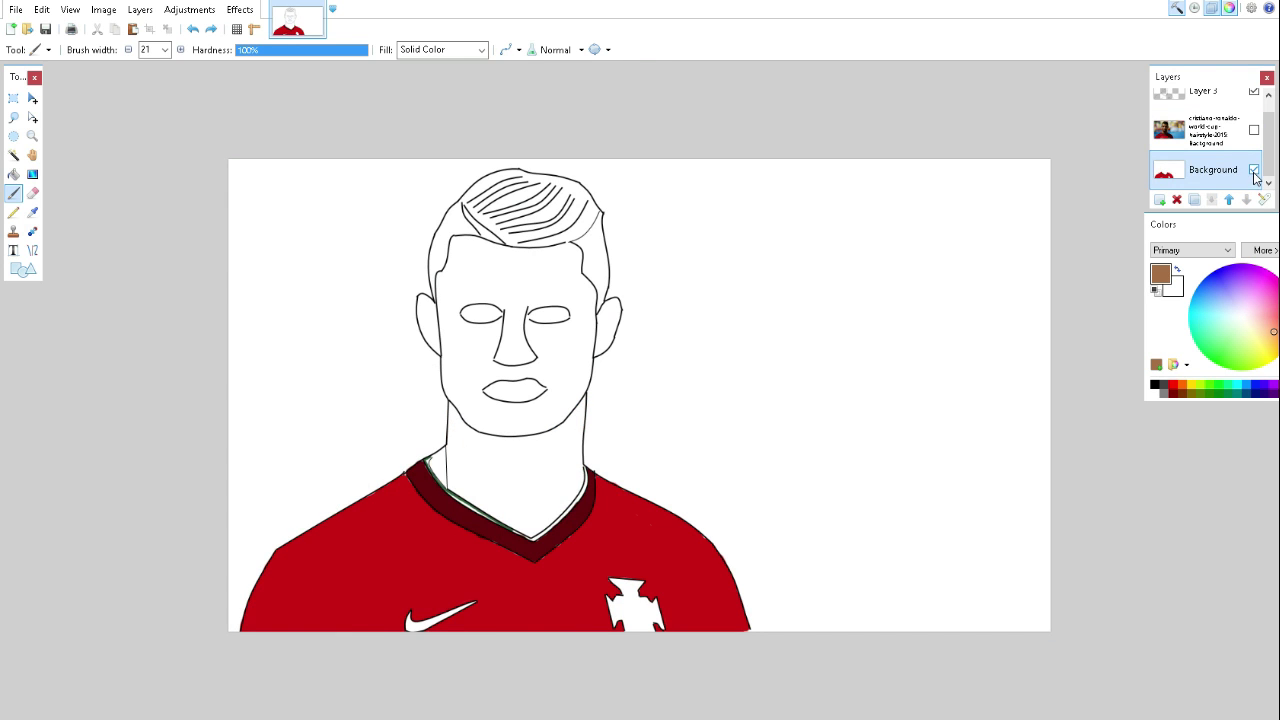
key(ctrl+z)
key(ctrl+z)
key(ctrl+y)
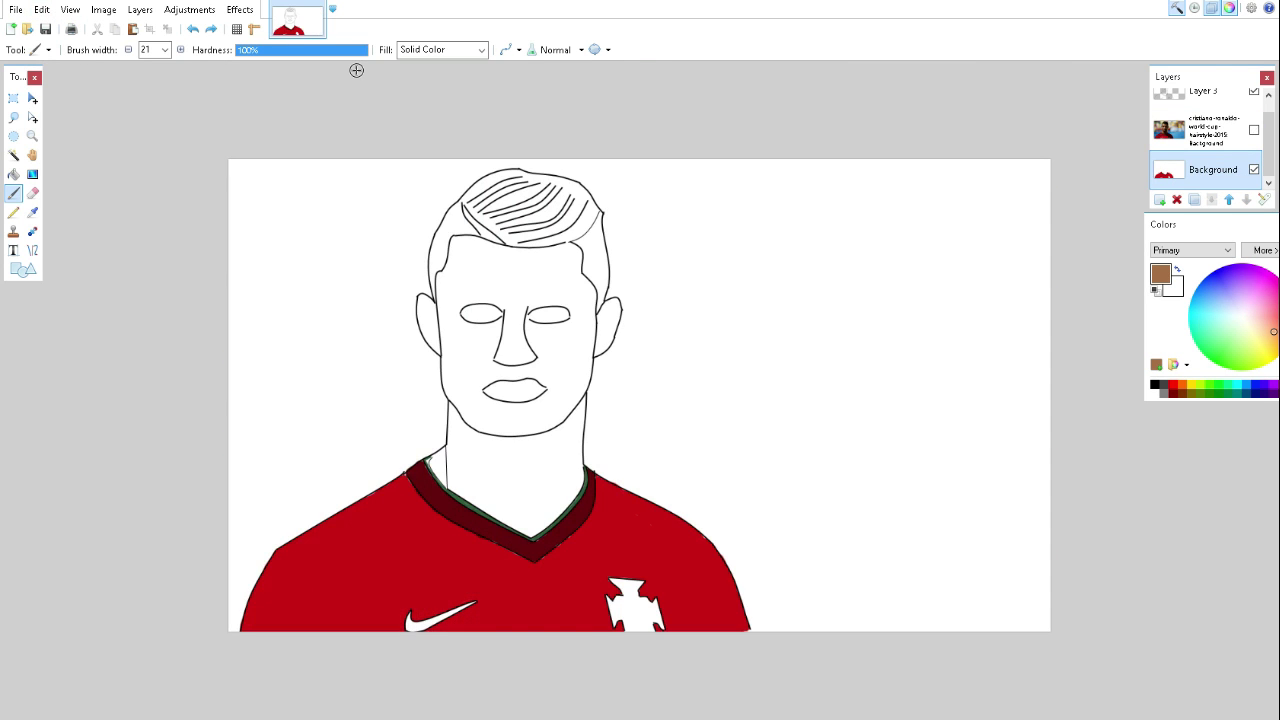
drag(724, 254, 691, 408)
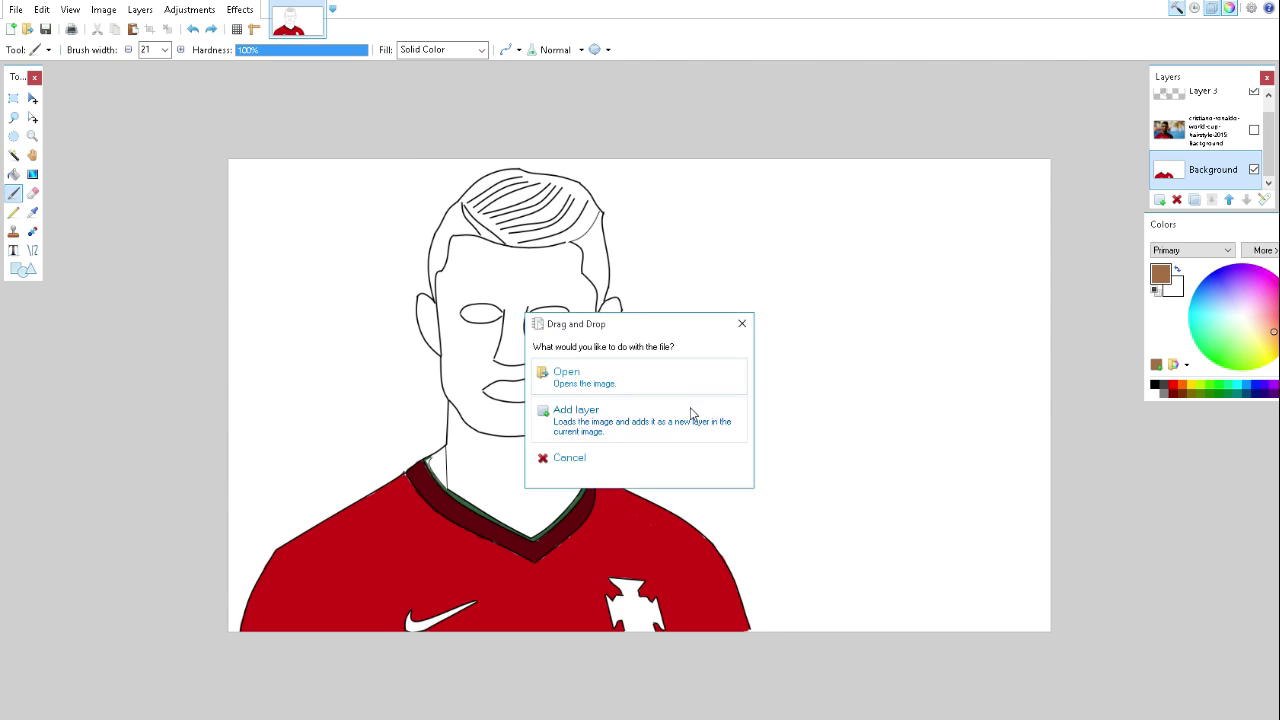
Step: Add the dropped photo as a new layer and resize it to fill the right half
click(691, 408)
click(32, 98)
mouse_move(266, 183)
mouse_down()
mouse_move(749, 284)
mouse_move(716, 204)
mouse_up()
drag(1029, 451, 1129, 500)
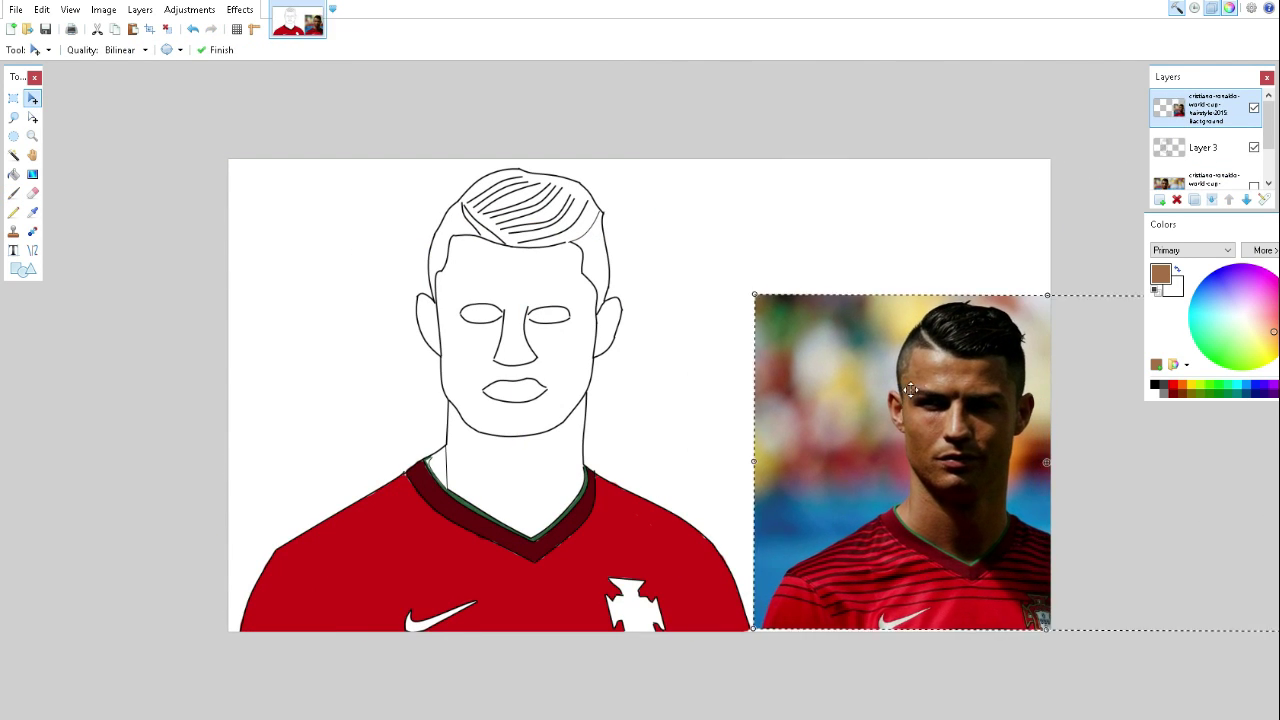
drag(887, 645, 734, 151)
drag(794, 500, 711, 668)
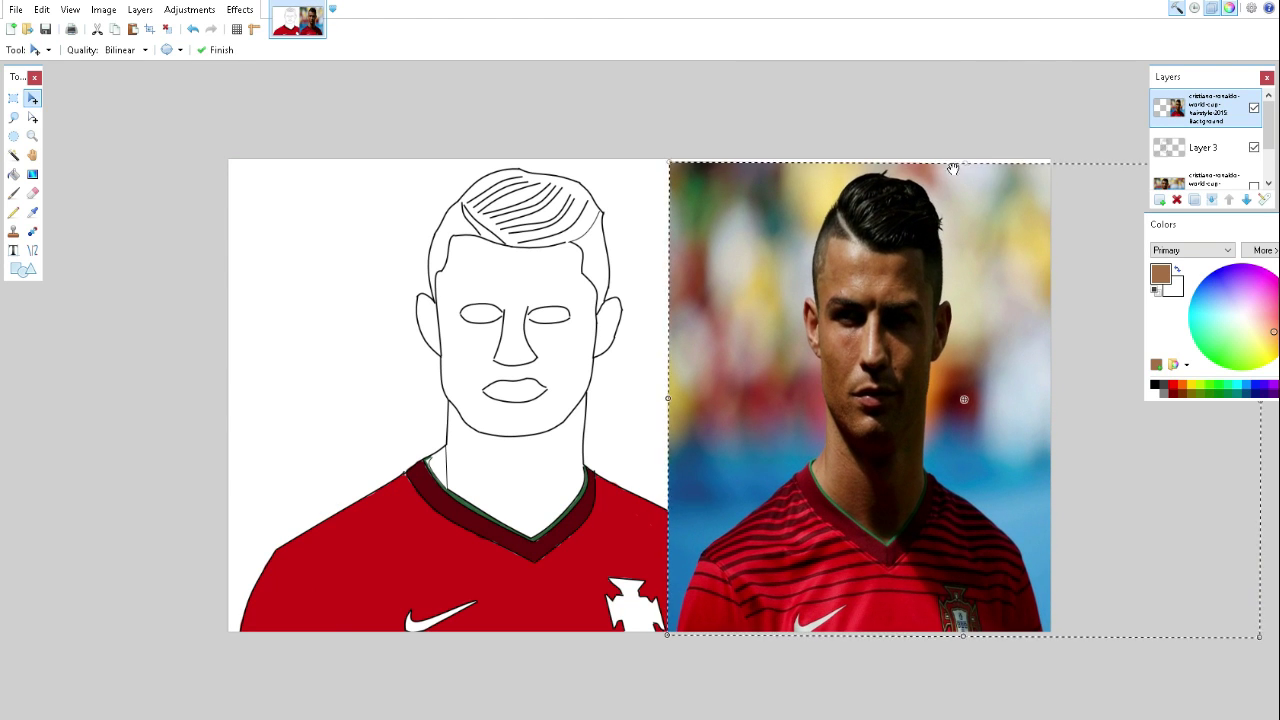
Step: Commit the photo placement and set the line width to 3
key(ctrl+d)
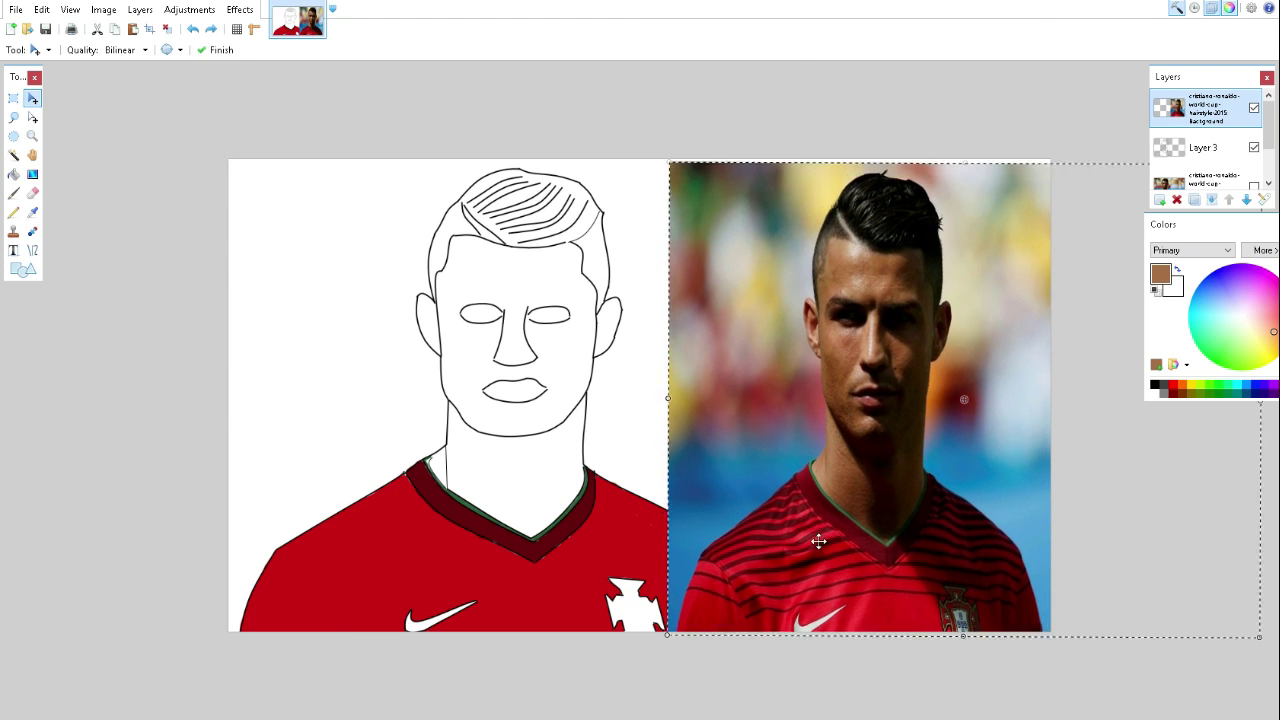
click(207, 49)
click(195, 88)
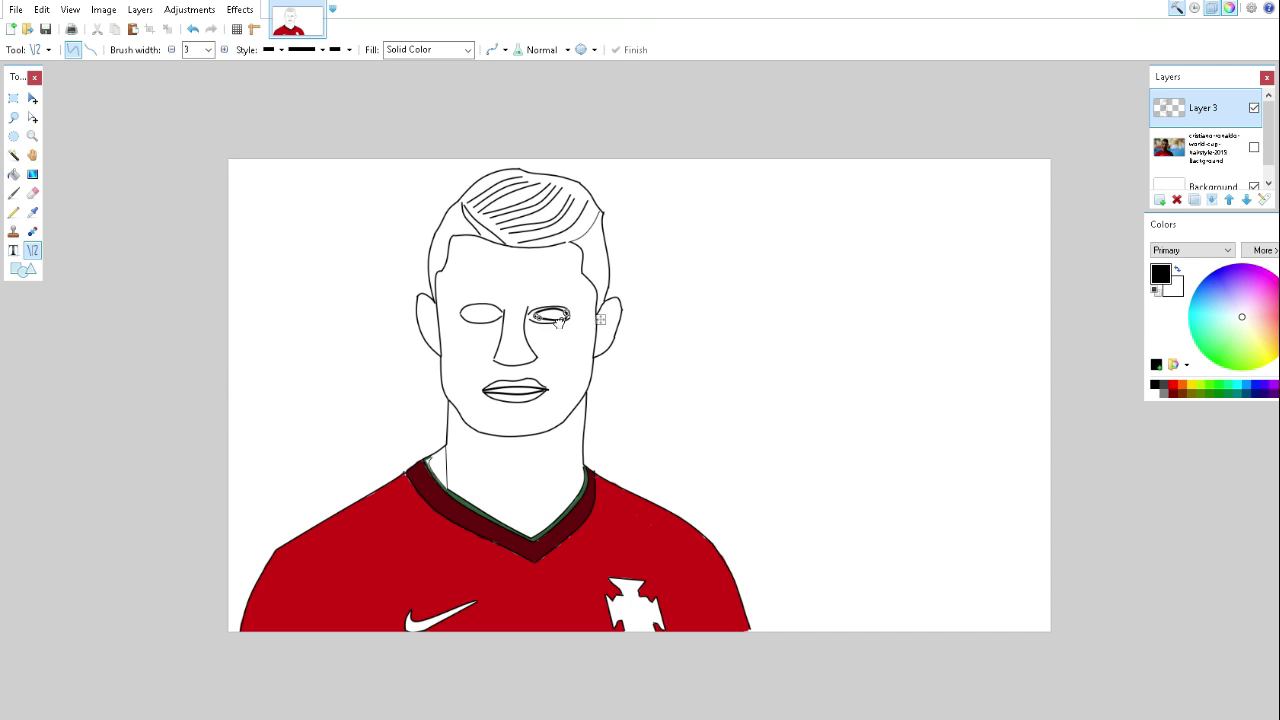
scroll(558, 320, up, 4)
drag(386, 300, 425, 350)
scroll(561, 398, down, 3)
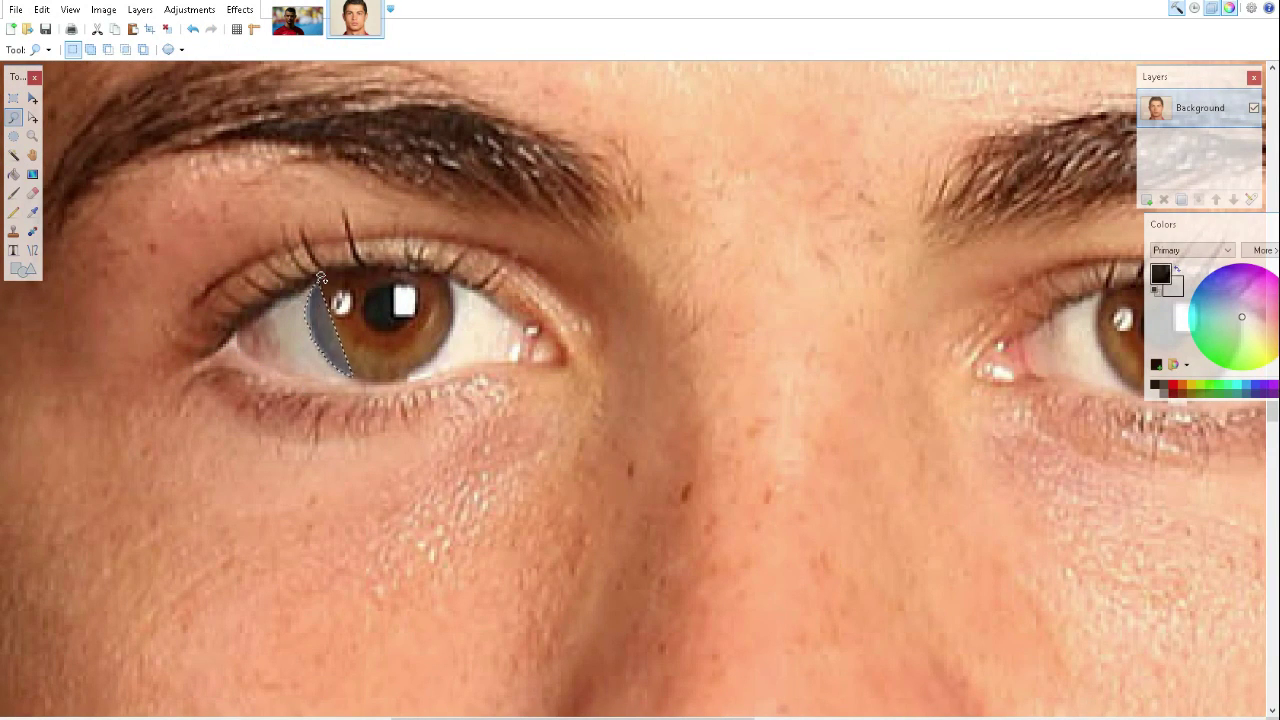
mouse_move(356, 270)
mouse_down()
mouse_move(500, 300)
mouse_move(420, 375)
mouse_move(260, 365)
mouse_move(235, 340)
mouse_up()
click(41, 9)
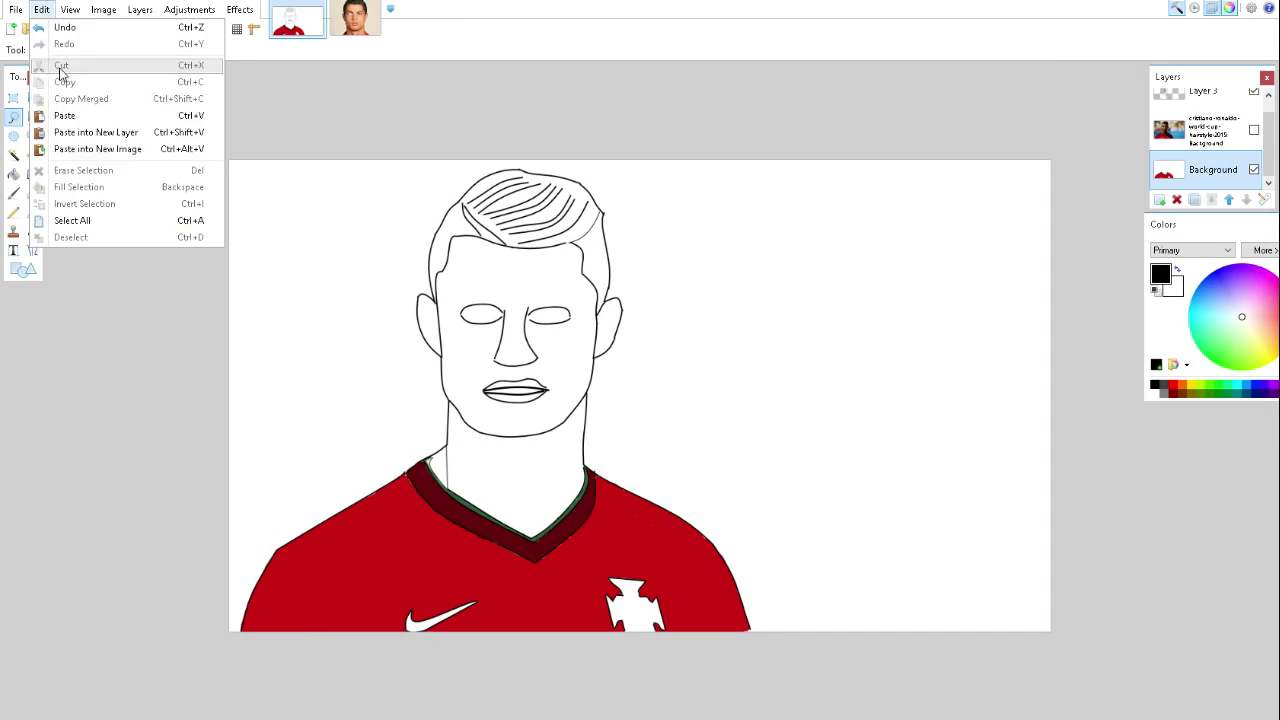
scroll(510, 330, up, 3)
scroll(483, 382, up, 3)
drag(600, 400, 640, 451)
drag(499, 440, 499, 485)
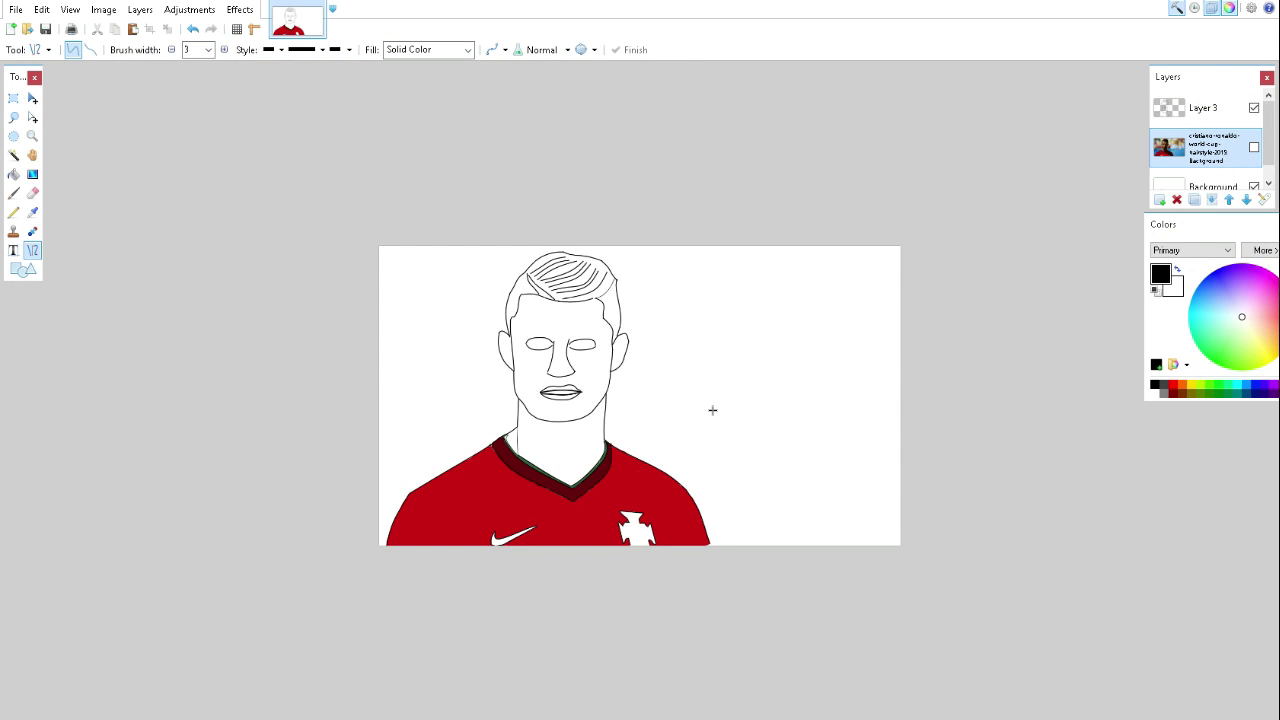
Step: Draw inner curves in both ears on Layer 3, toggling the photo layer to compare
scroll(633, 386, up, 2)
scroll(637, 345, up, 2)
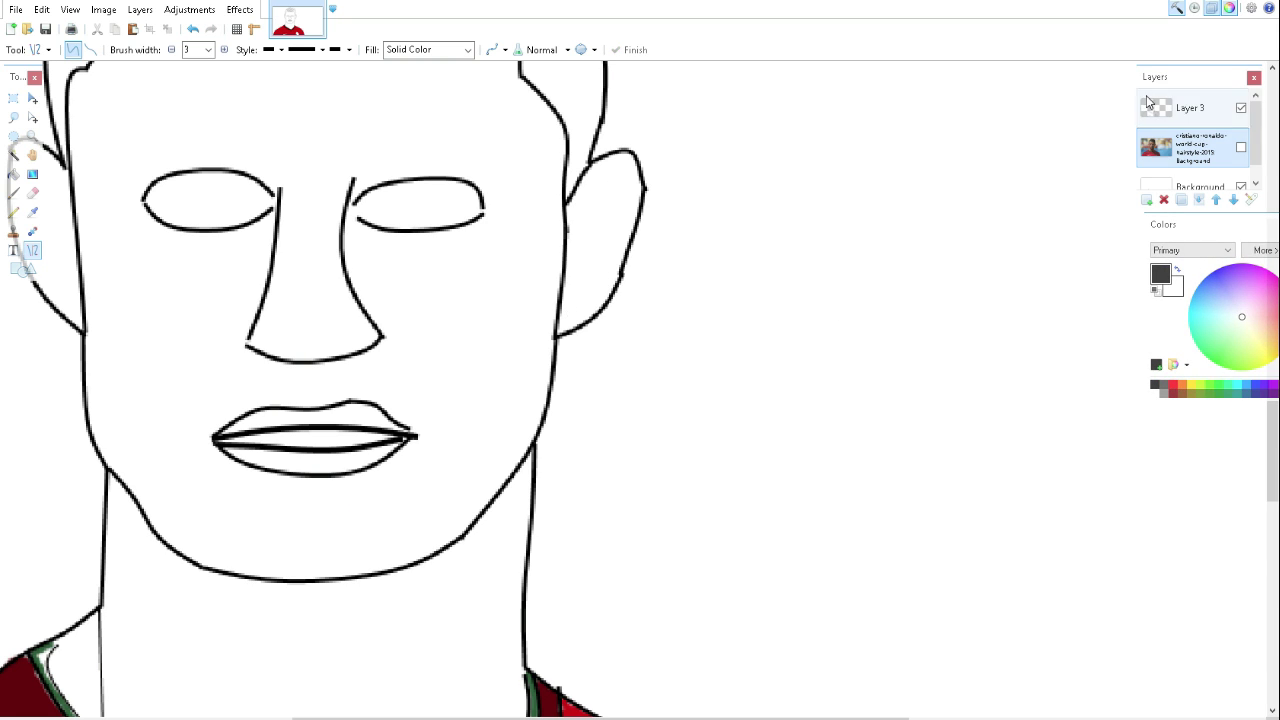
click(1190, 107)
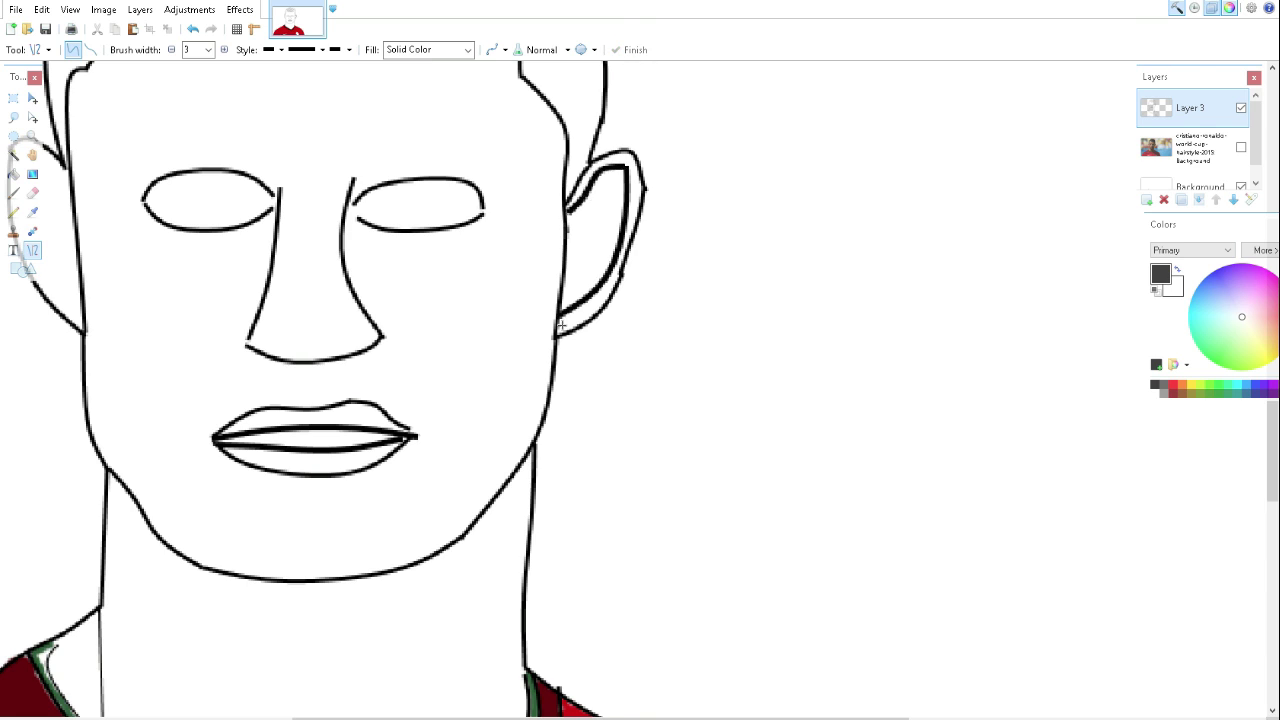
scroll(561, 325, down, 2)
scroll(300, 210, up, 2)
drag(290, 195, 362, 405)
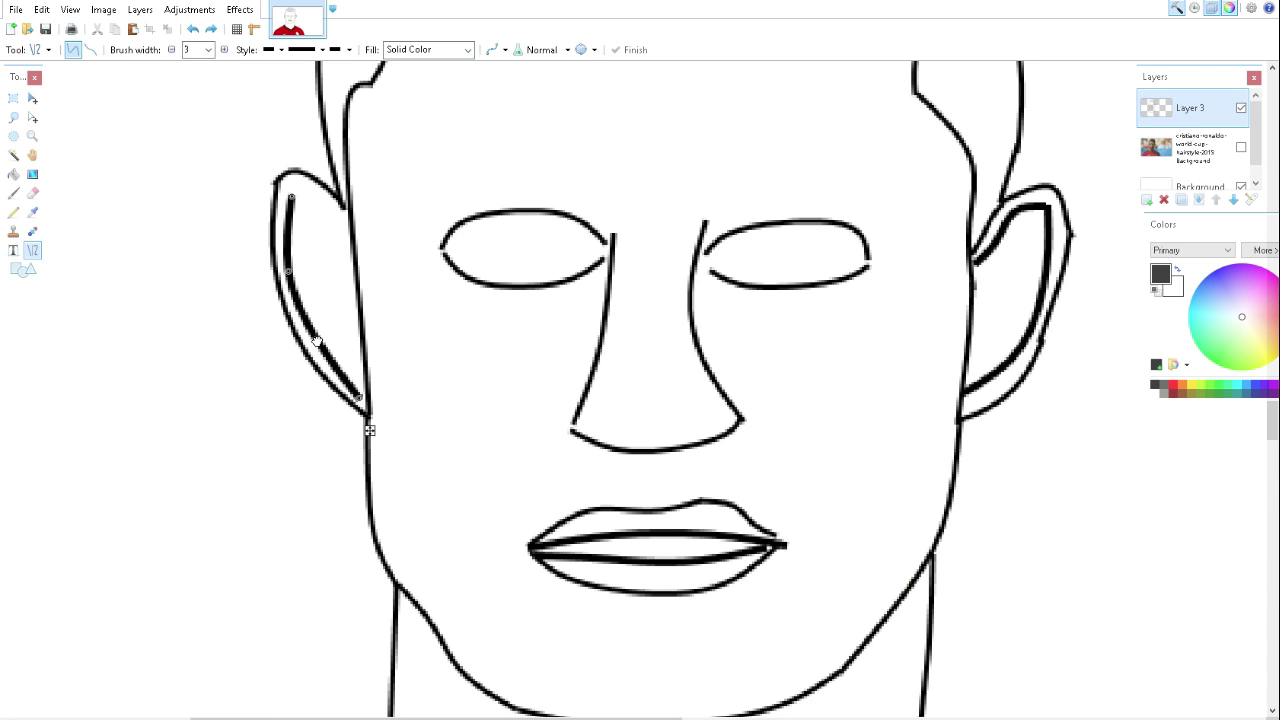
scroll(860, 386, down, 2)
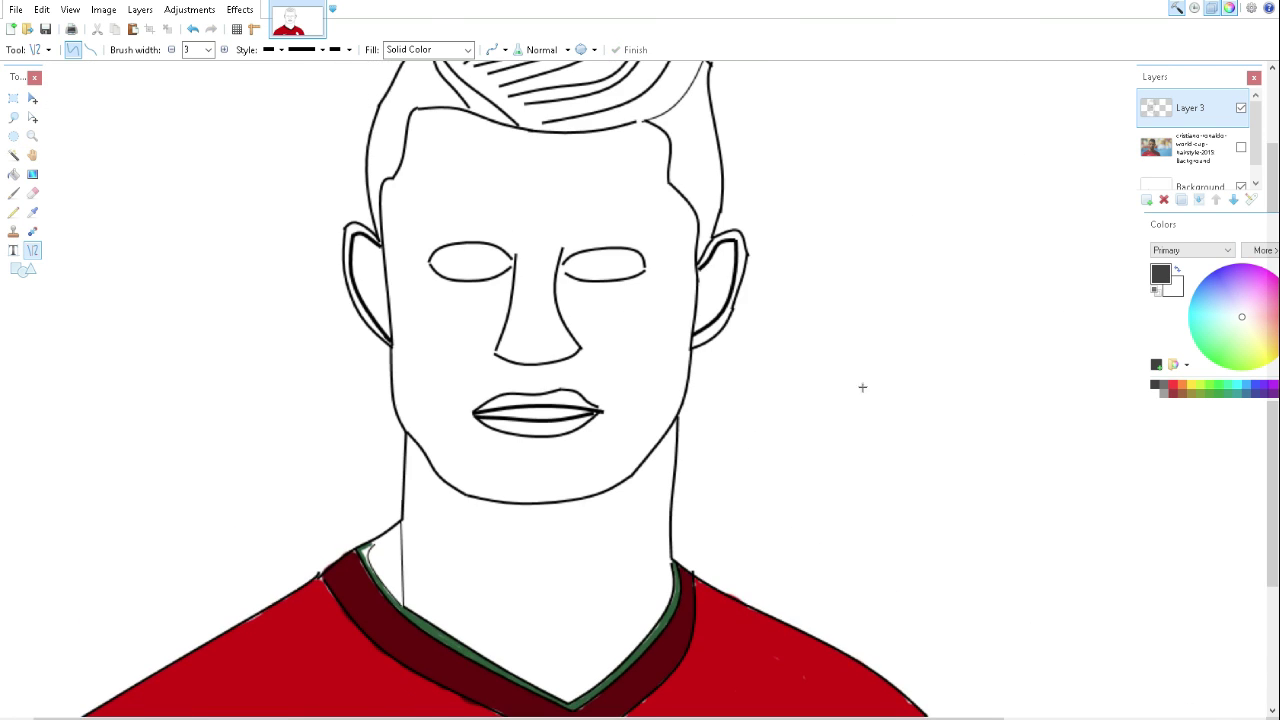
scroll(850, 380, down, 1)
click(1254, 147)
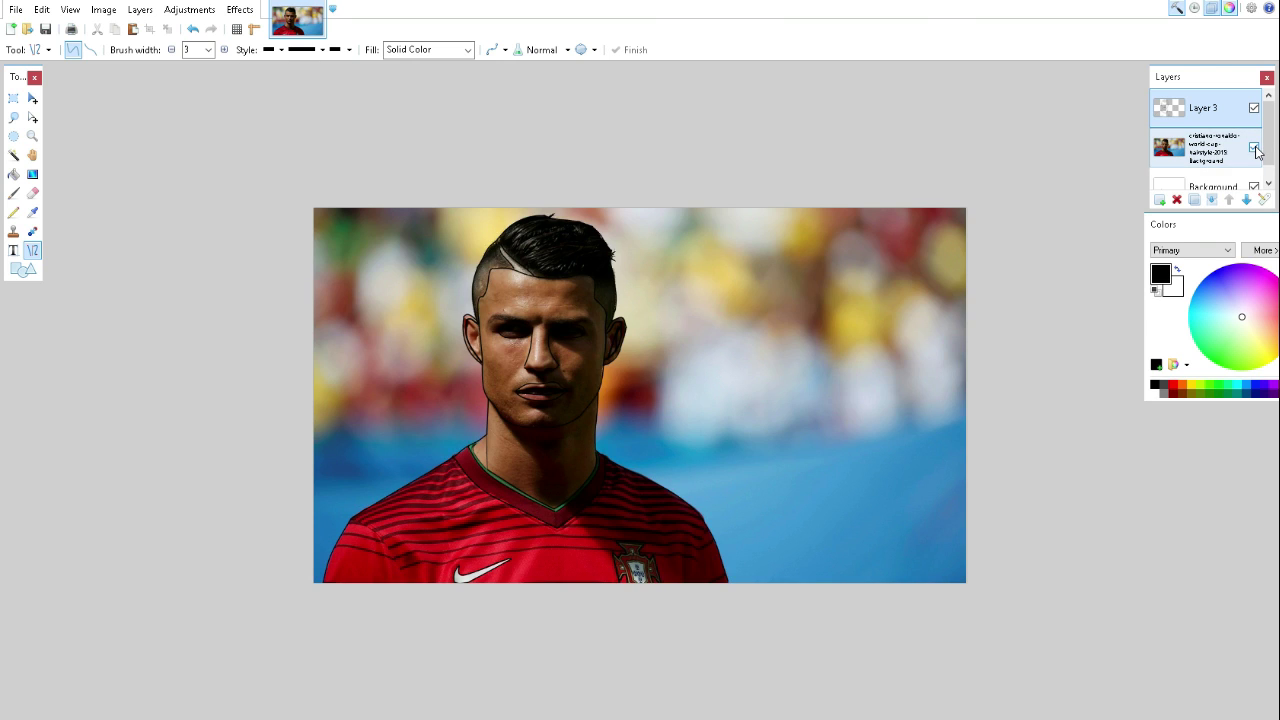
click(1254, 147)
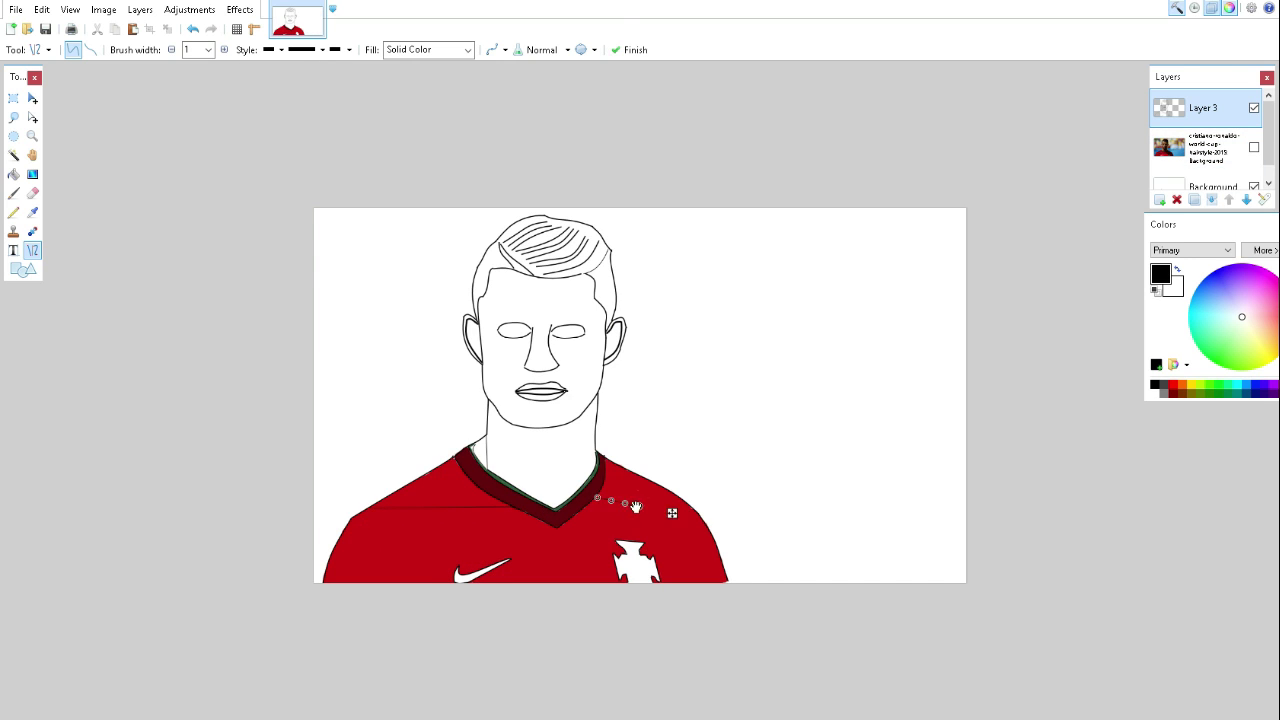
Step: Make the 'Dot Modern' title bold Candles at size 72 and place it top right
click(1254, 147)
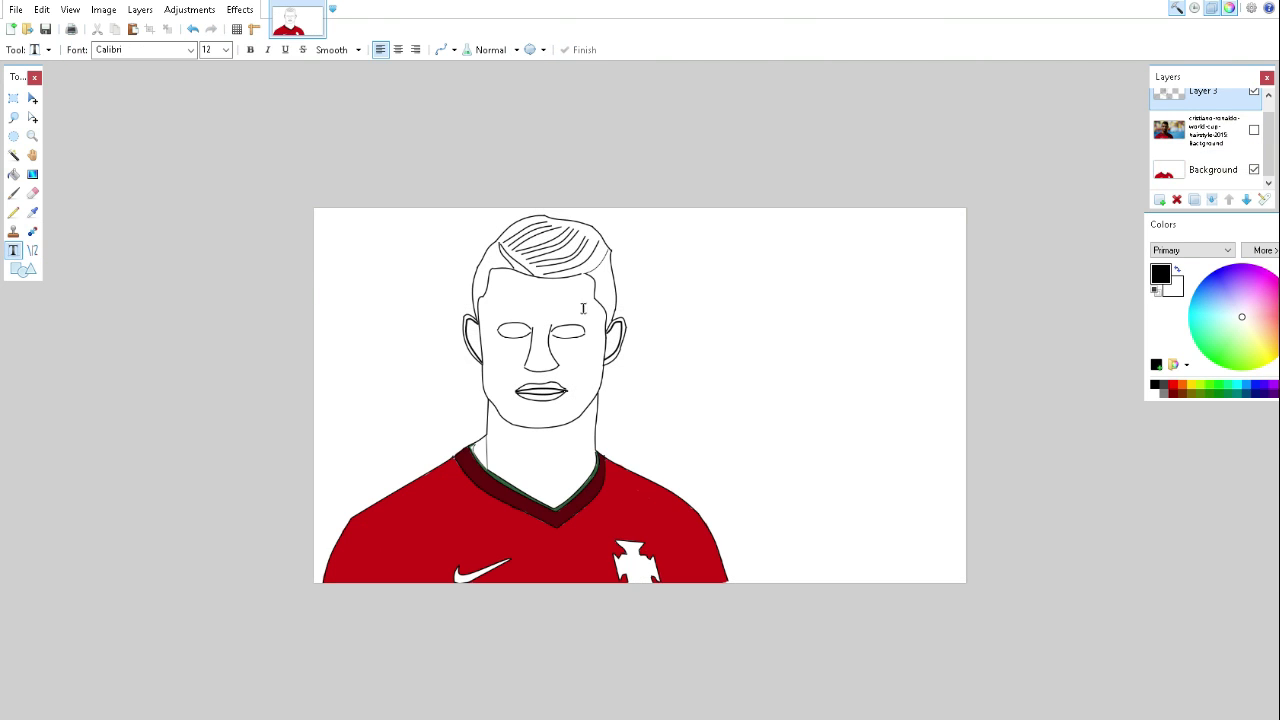
text(Dot Modern)
drag(960, 405, 903, 380)
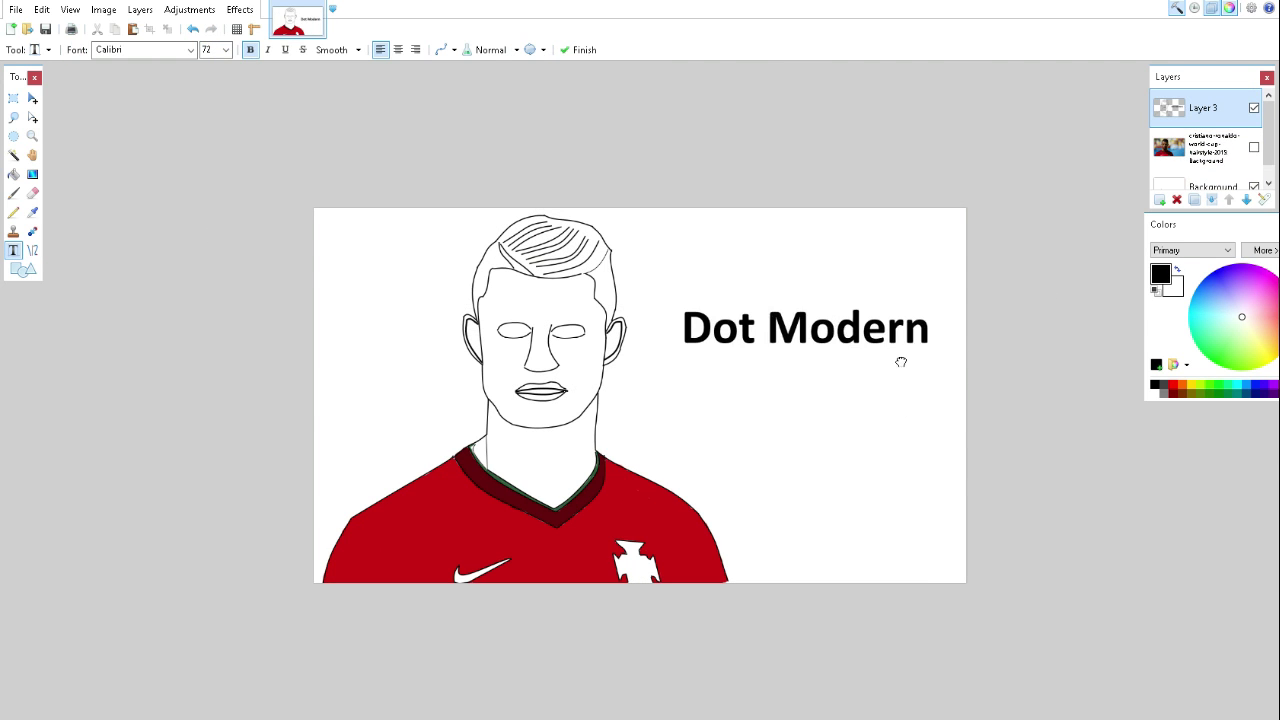
click(143, 49)
click(229, 224)
drag(960, 347, 912, 299)
click(746, 400)
Step: Type the player's name in Castellar size 28 and position it under the title
text(ristian)
text(onaldo)
click(226, 49)
click(216, 296)
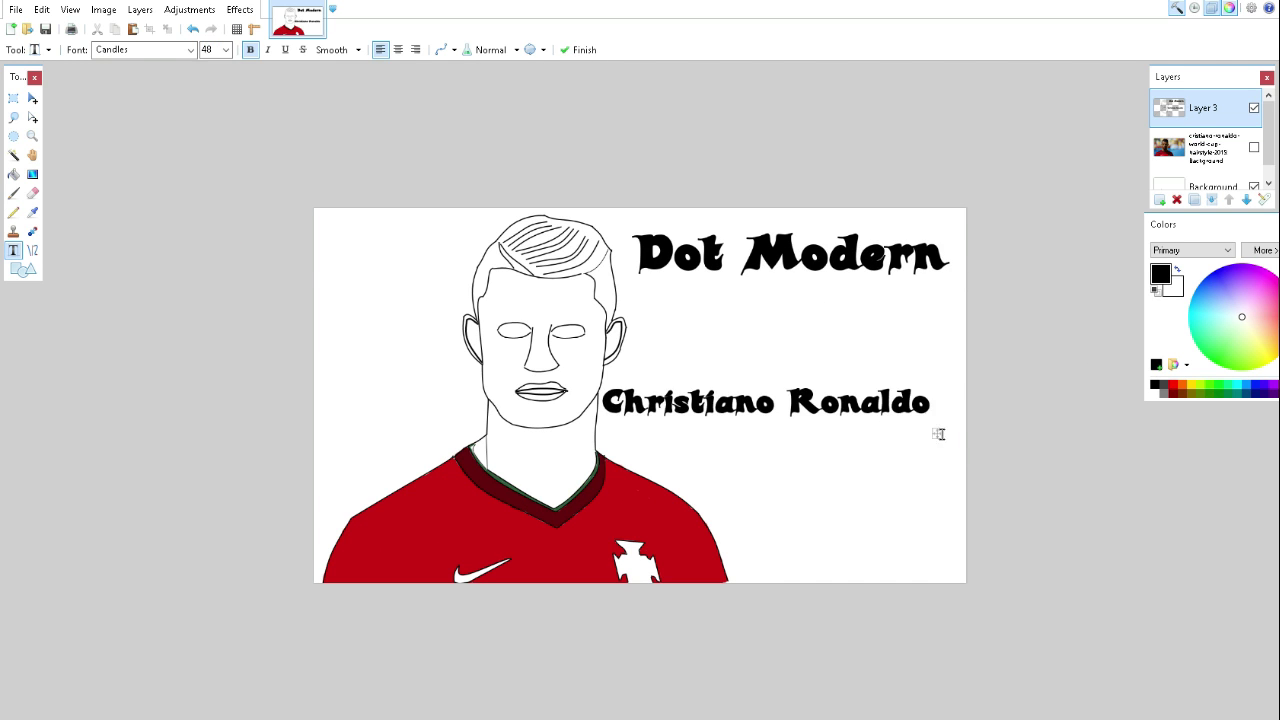
scroll(177, 49, down, 1)
click(226, 49)
click(215, 180)
drag(881, 422, 923, 347)
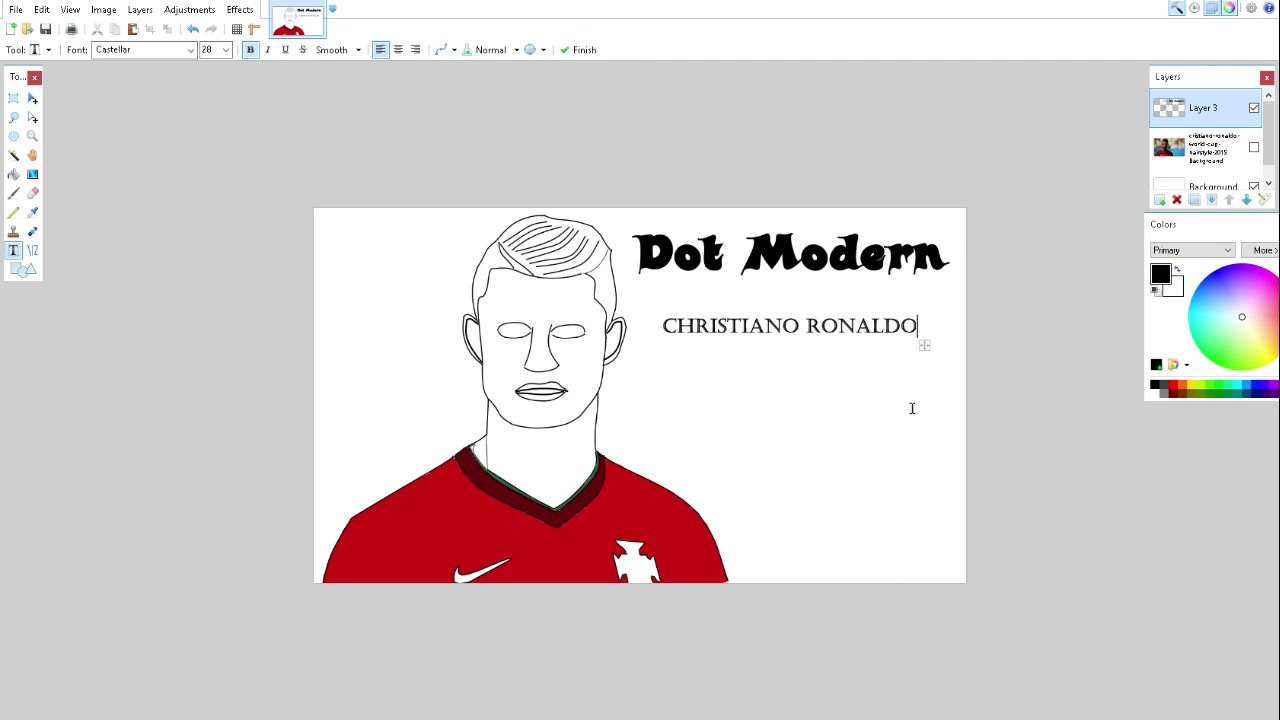